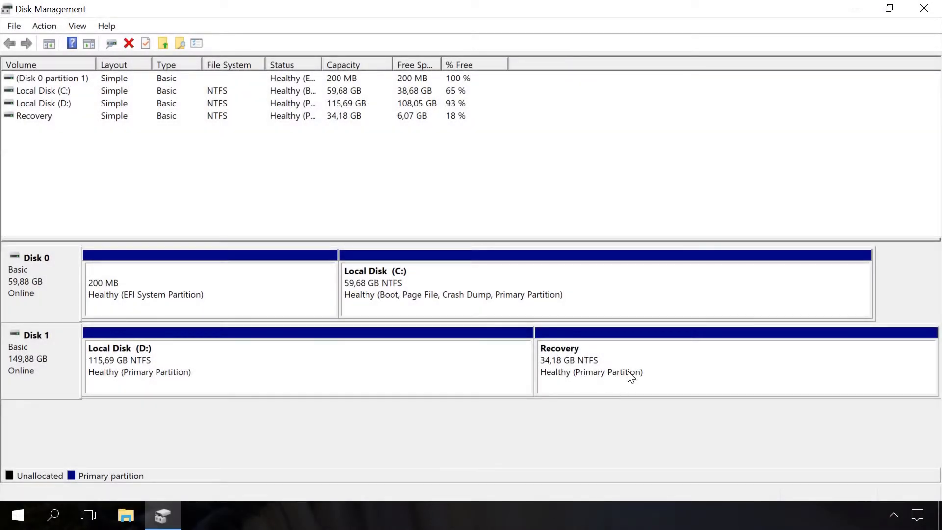
click(632, 371)
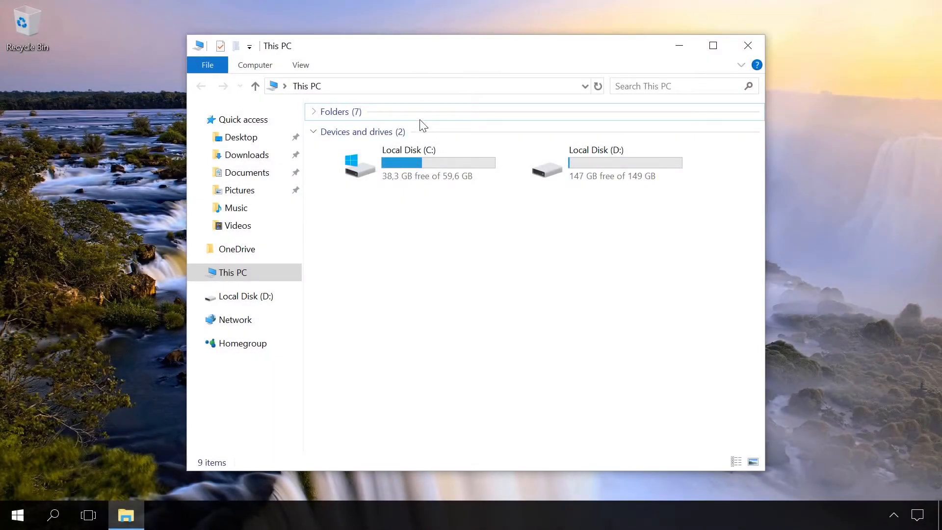
Check the properties of Local Disk (C:) and Local Disk (D:) for their used and free space.
click(416, 155)
right_click(416, 156)
click(452, 452)
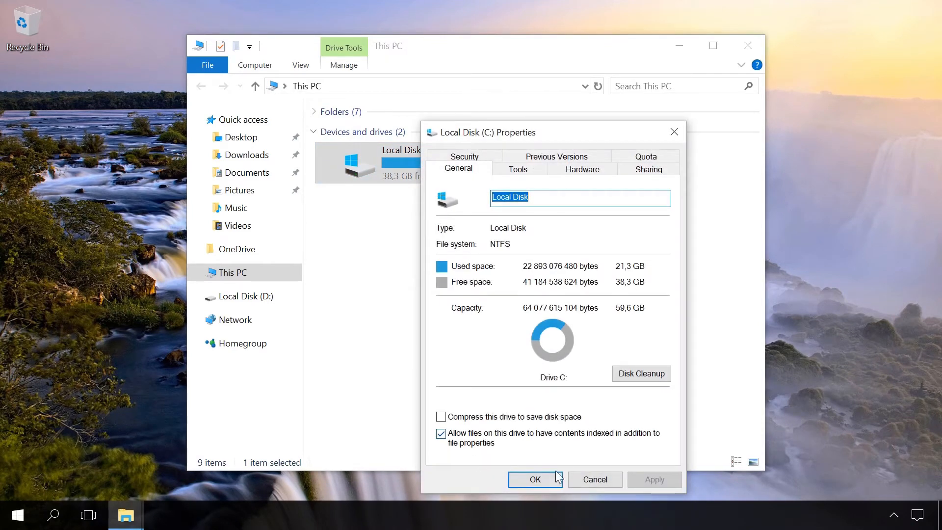
click(593, 480)
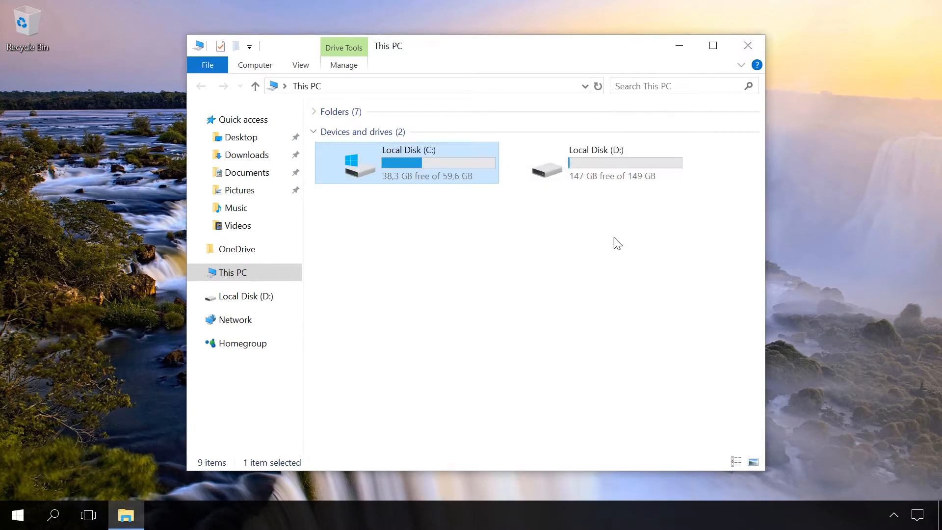
right_click(603, 178)
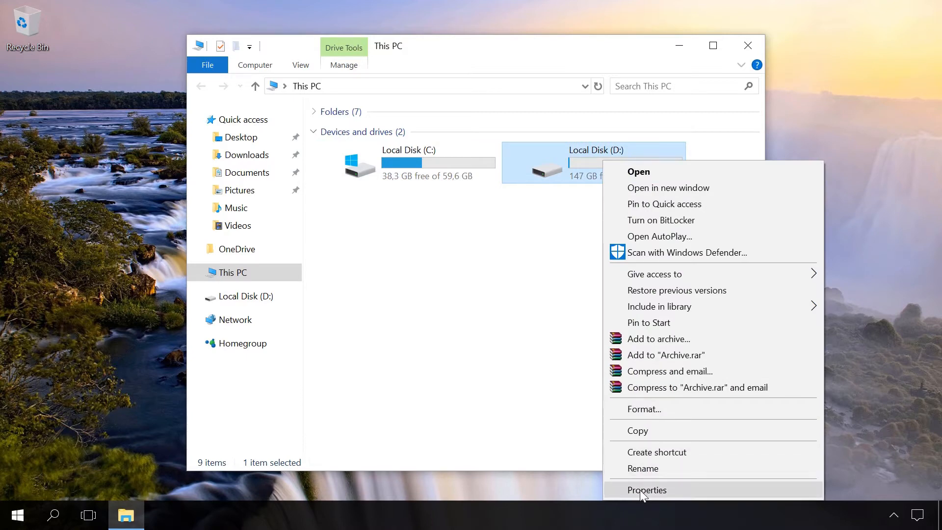
click(640, 489)
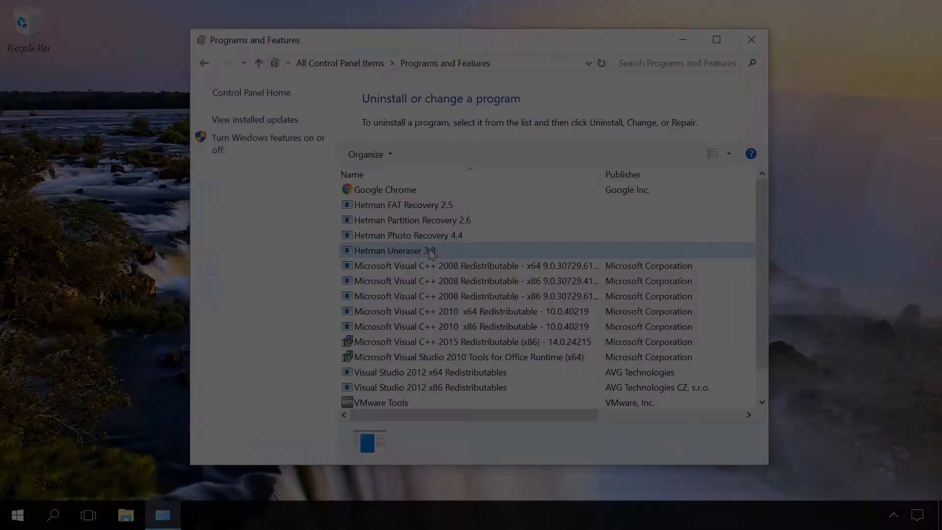
Uninstall Hetman Uneraser 3.8 from the installed programs list and allow the change to the device.
right_click(450, 254)
click(449, 254)
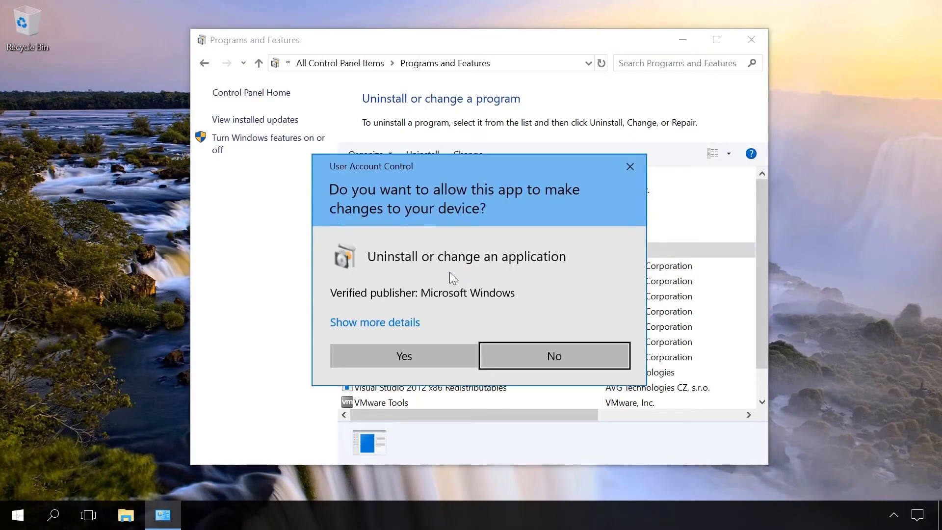
click(428, 361)
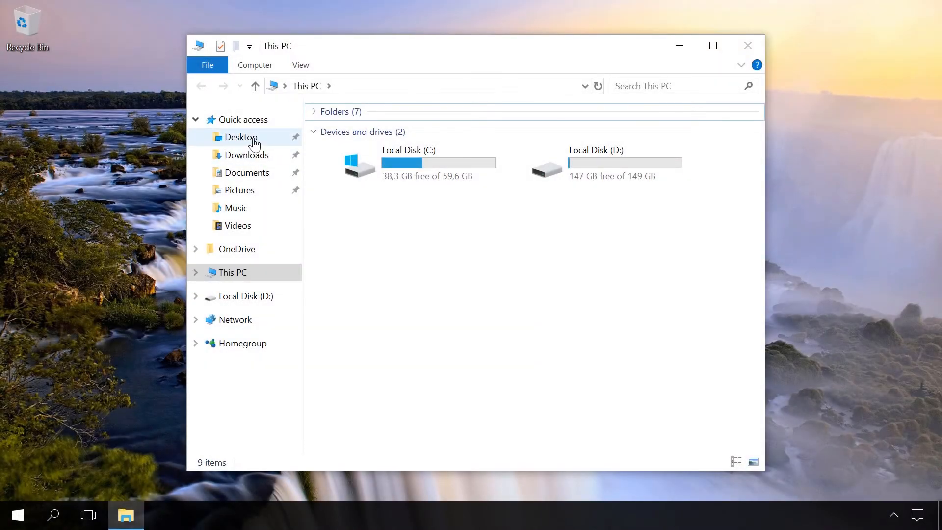
Look through the Desktop, Downloads, Documents, Pictures, Music and Videos folders for personal files.
click(248, 137)
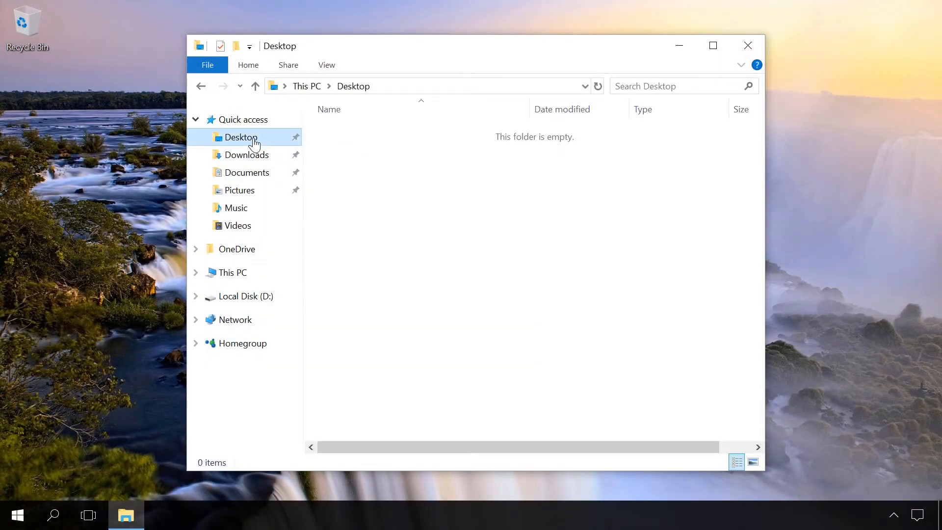
click(254, 156)
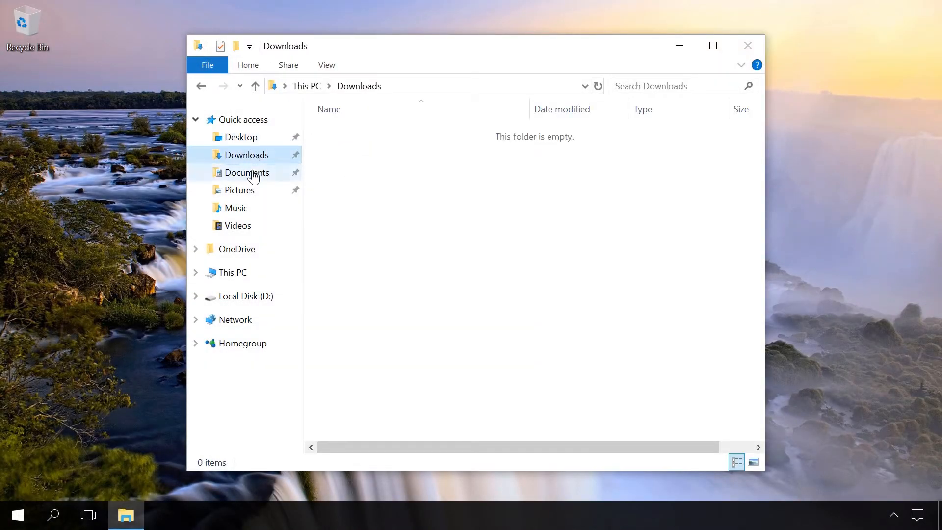
click(247, 174)
click(240, 192)
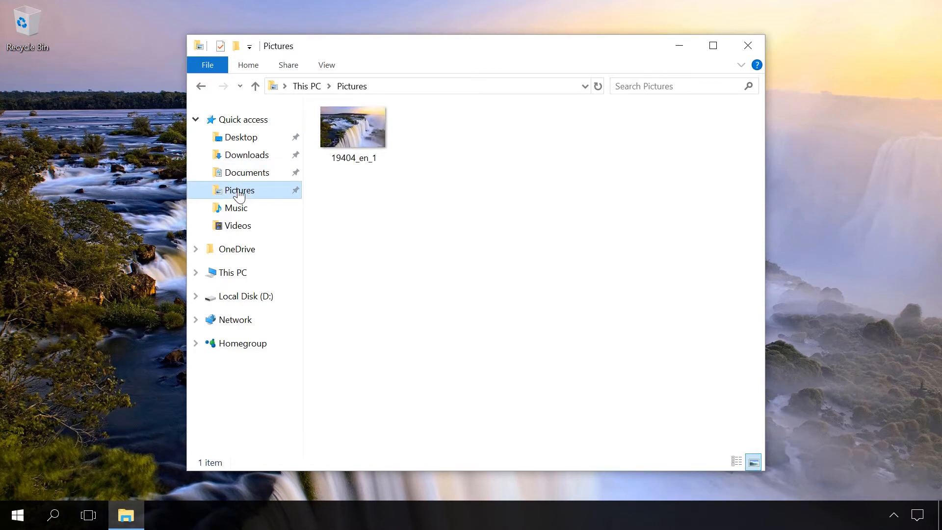
click(237, 209)
click(236, 225)
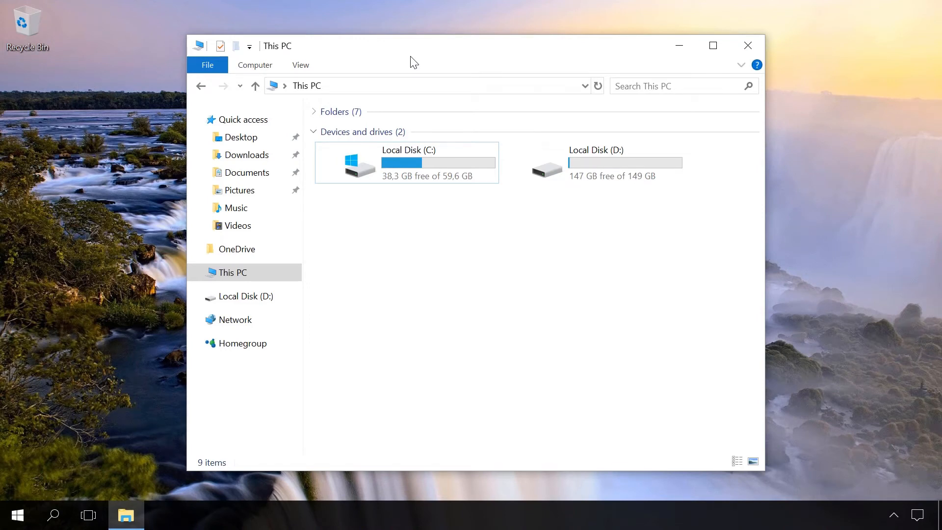
Examine the properties of Local Disk (C:) to see how much space the system drive uses.
click(401, 147)
right_click(400, 152)
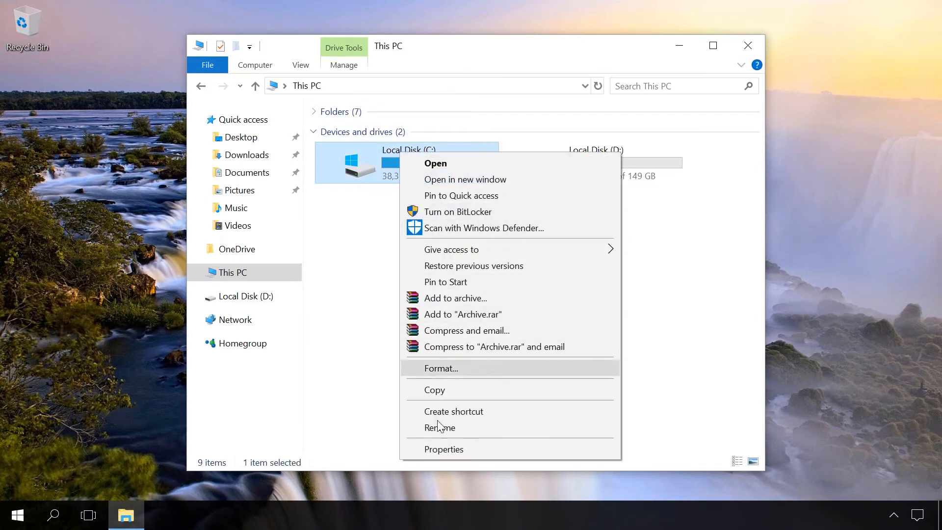
click(444, 449)
drag(508, 129, 464, 79)
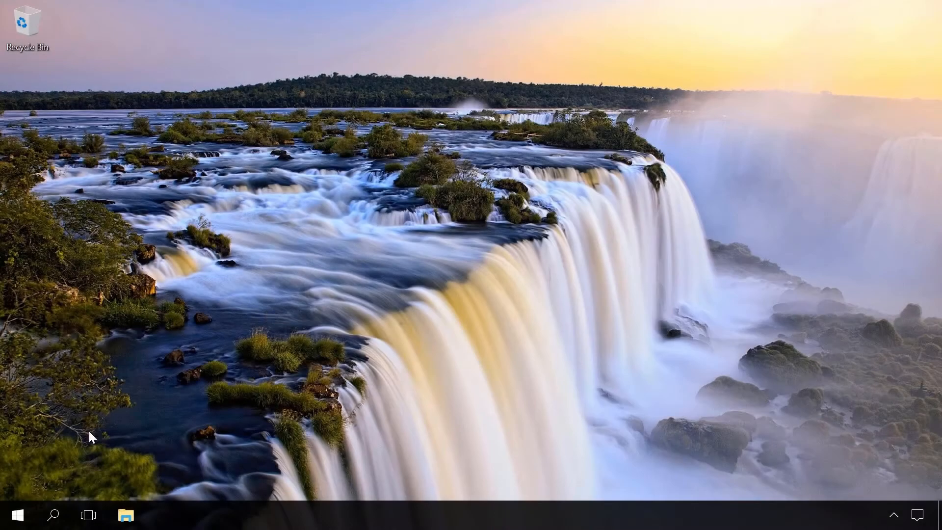
Open Disk Management and maximize its window.
right_click(18, 515)
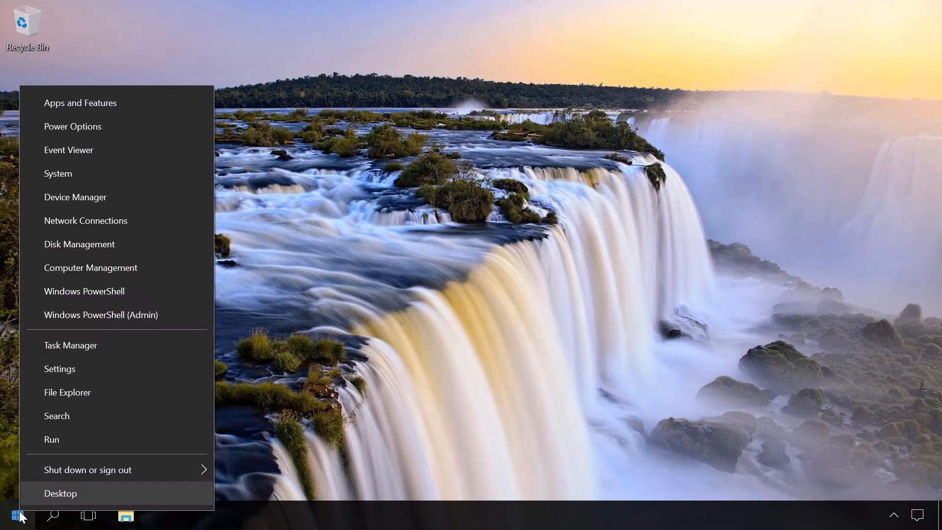
click(77, 254)
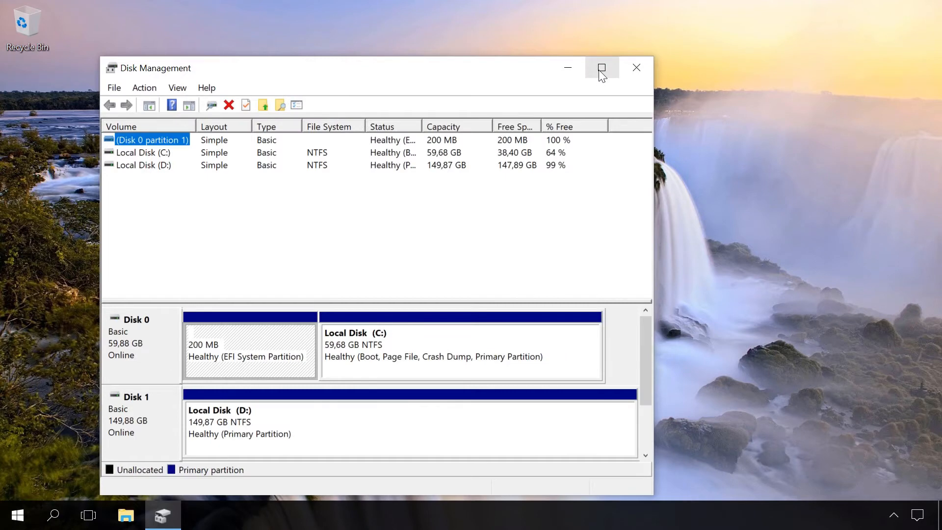
click(602, 68)
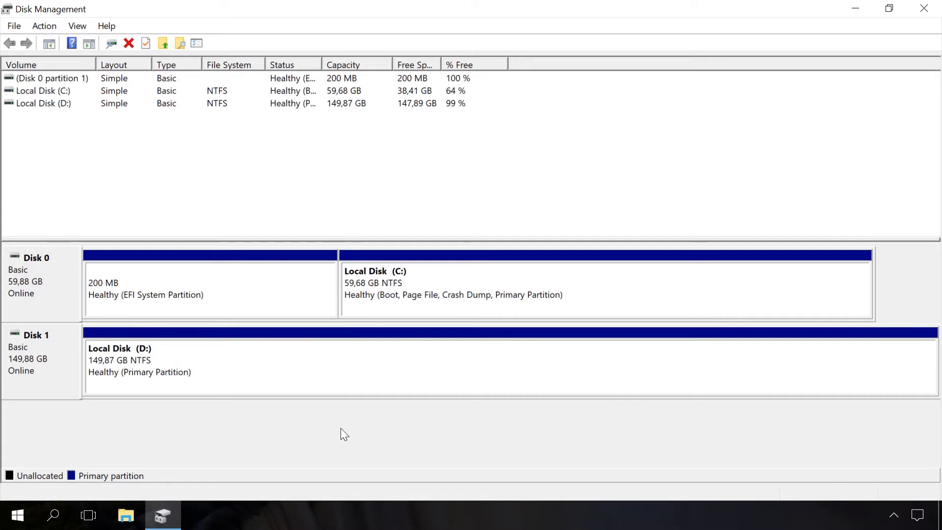
Shrink the Local Disk (D:) volume on Disk 1 by 35000 MB.
click(370, 372)
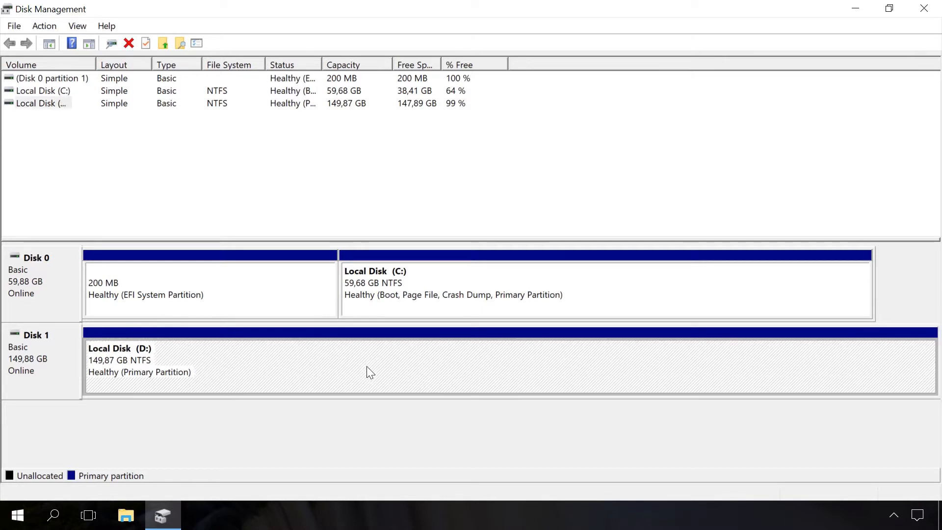
right_click(367, 366)
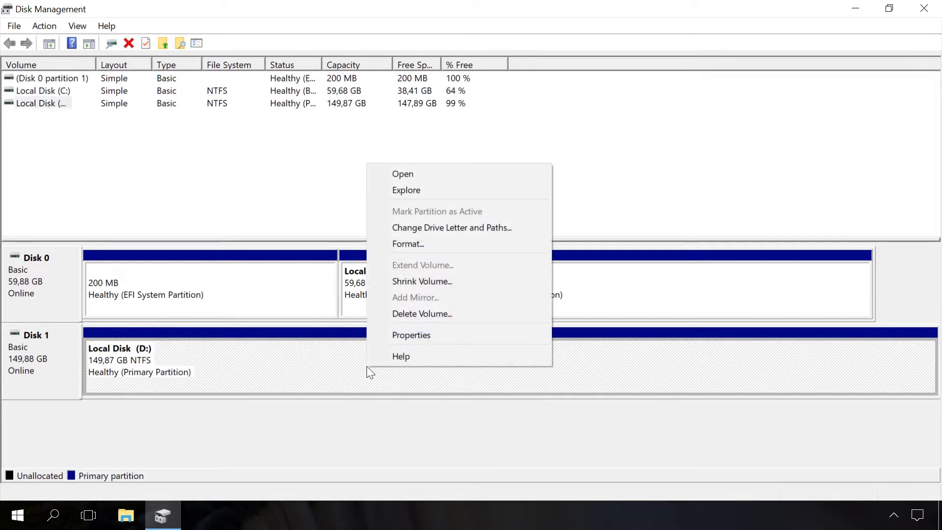
click(440, 279)
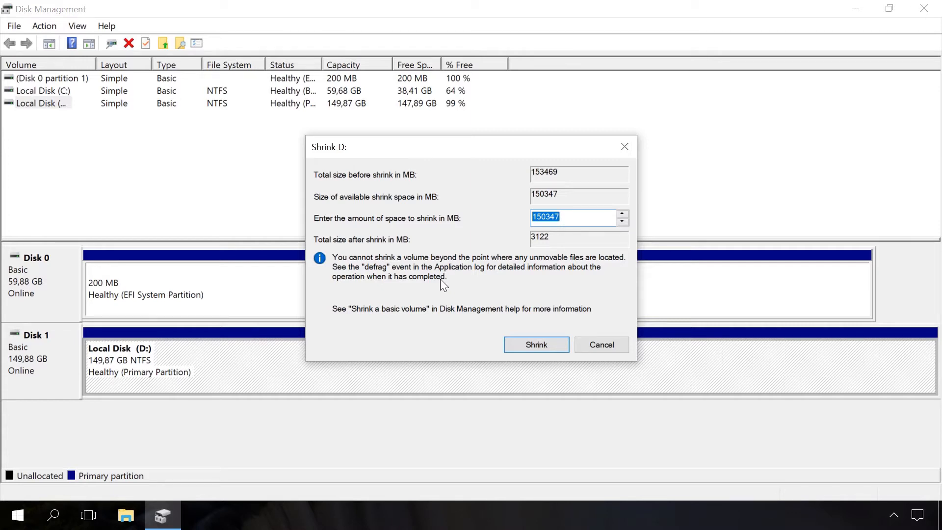
text(3)
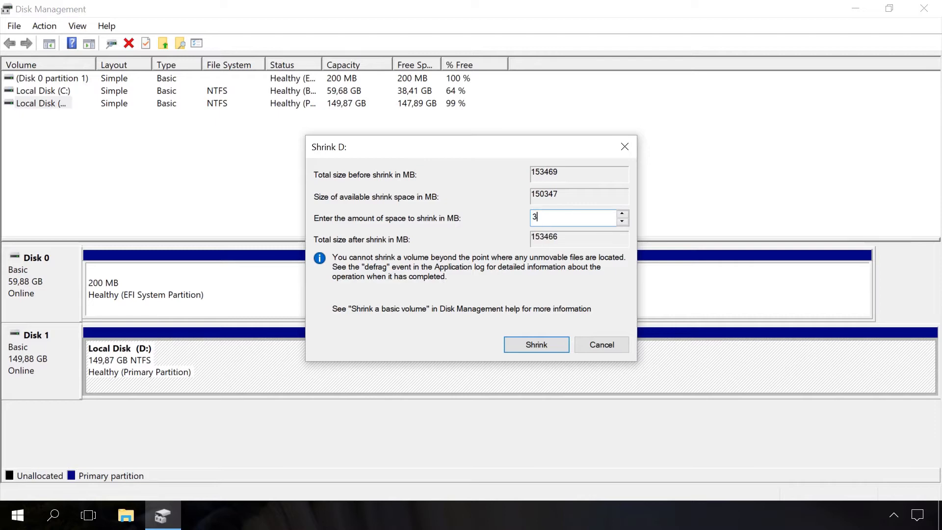
text(5000)
click(528, 346)
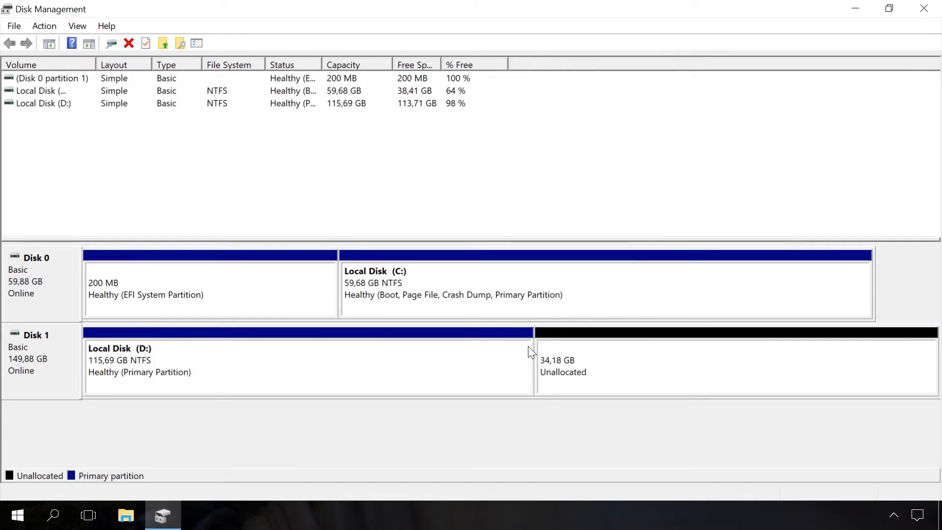
Create a new simple volume in Disk 1's unallocated space, quick-formatted as NTFS with default allocation unit size and the label New Volume.
click(645, 362)
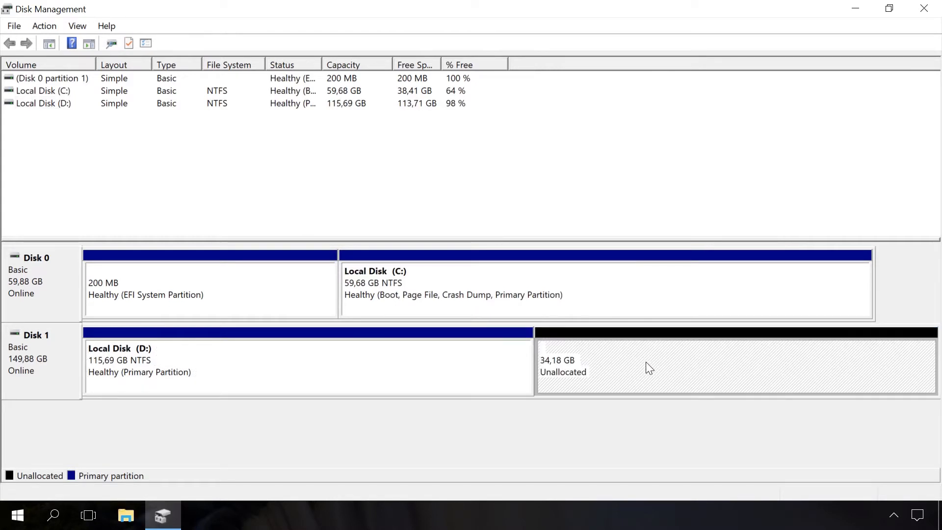
right_click(646, 362)
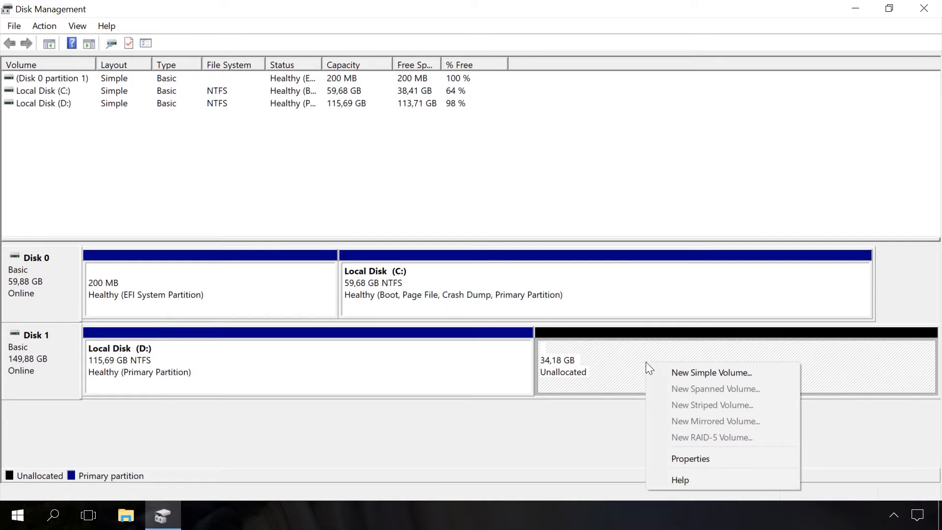
click(676, 372)
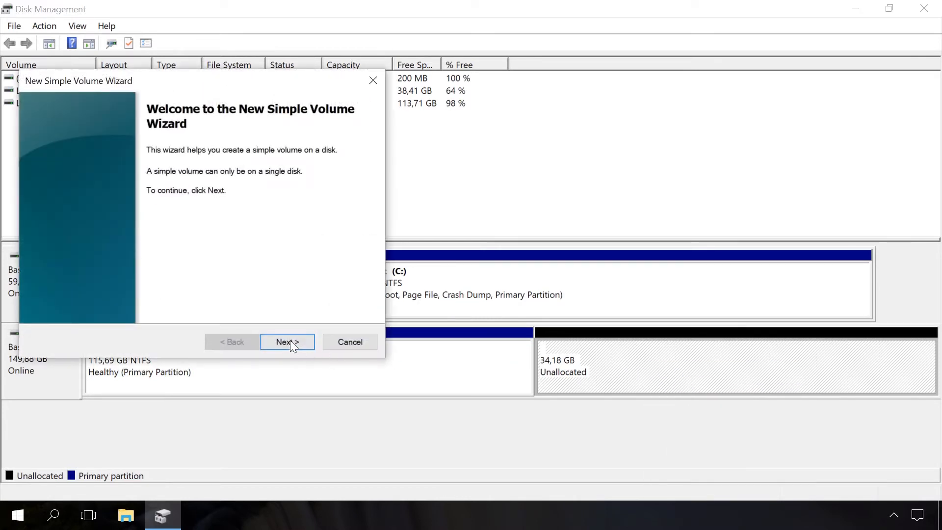
click(289, 342)
click(289, 341)
click(290, 342)
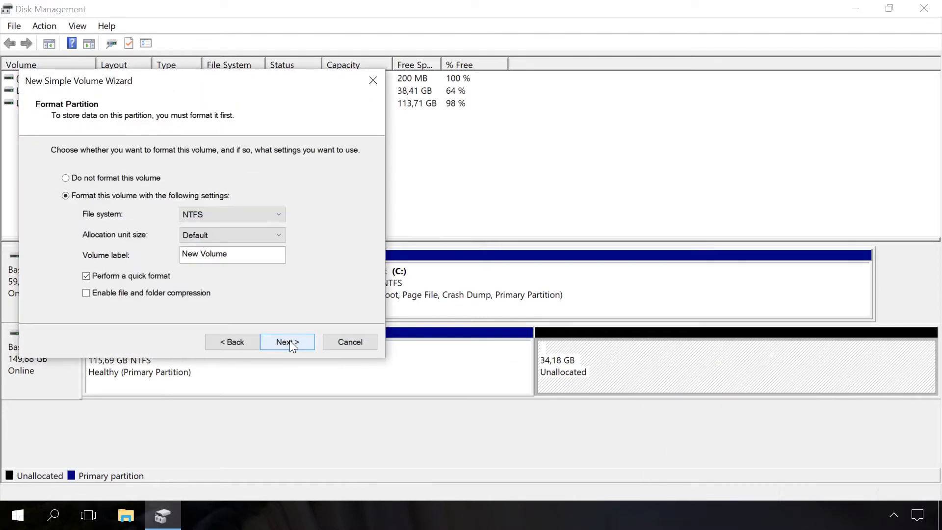
click(290, 341)
click(289, 341)
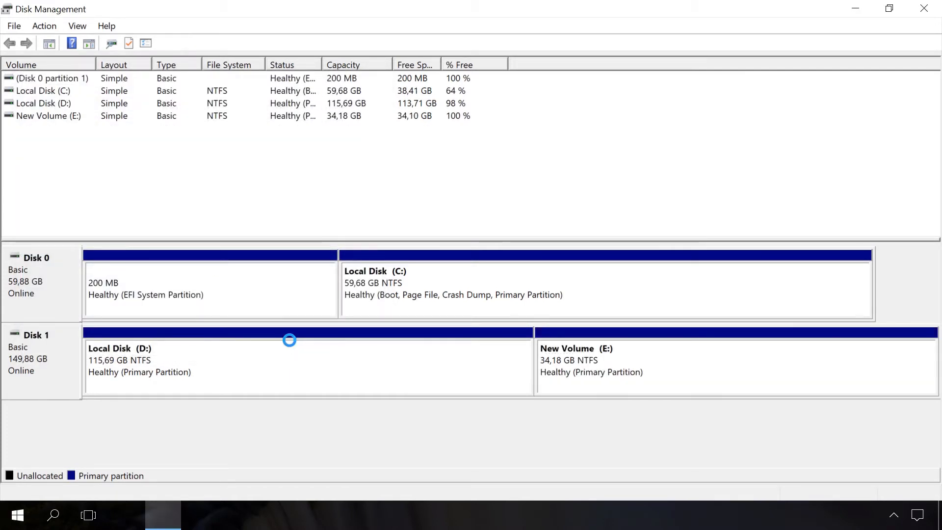
Rename the New Volume (E:) partition to Recovery through its properties and apply the change.
right_click(587, 360)
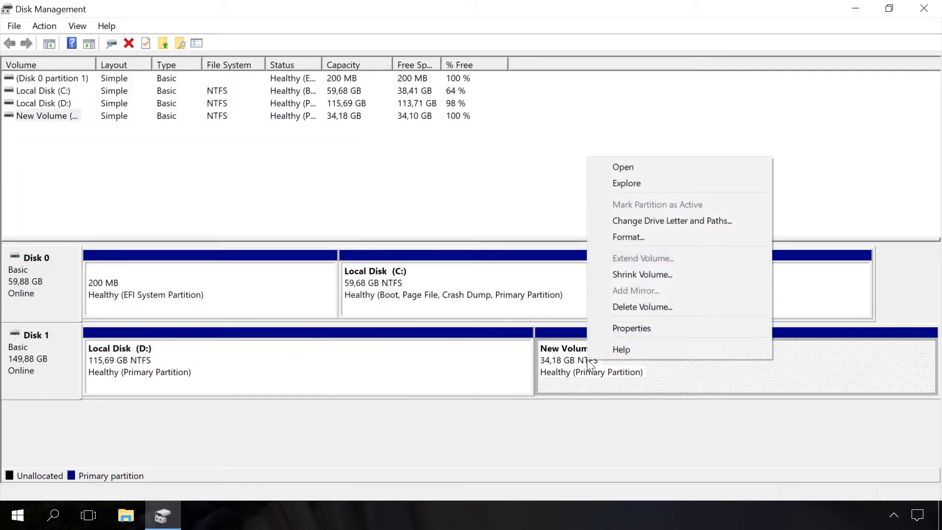
click(610, 332)
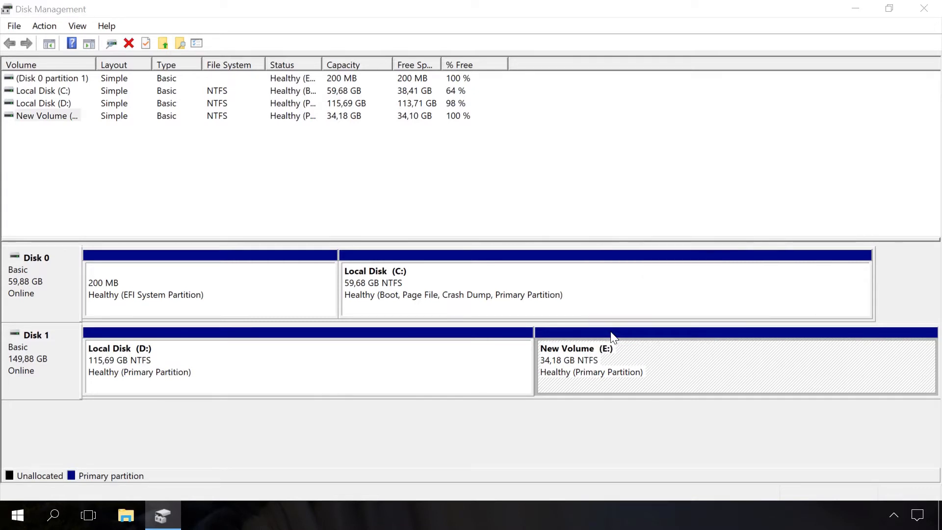
drag(663, 137, 324, 86)
text(Re)
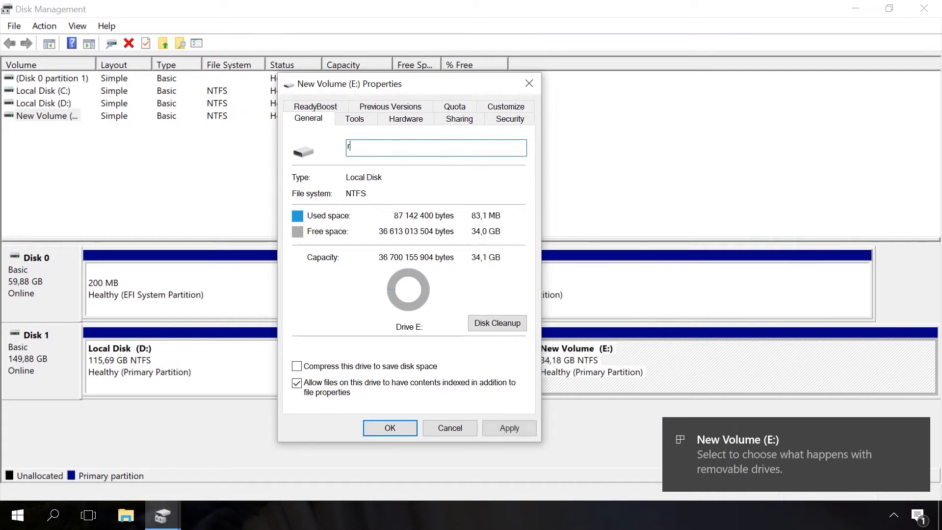
text(covery)
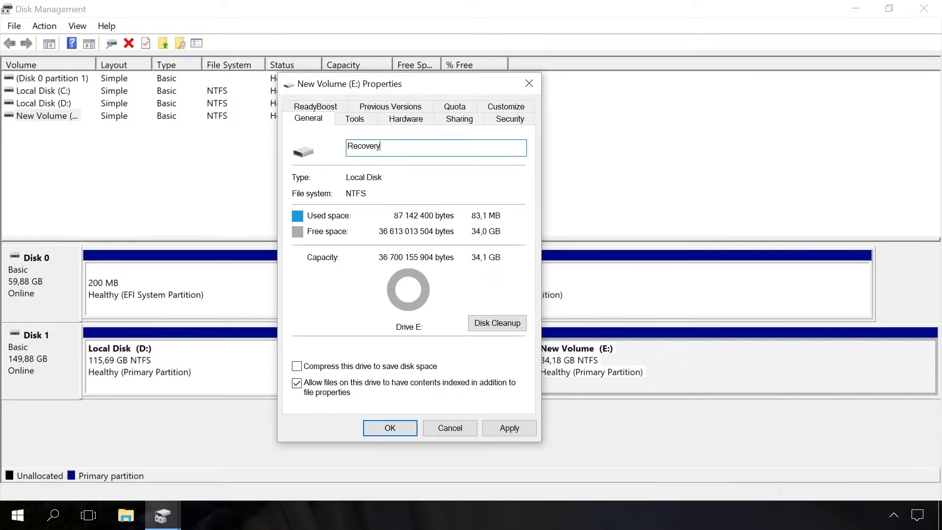
click(502, 426)
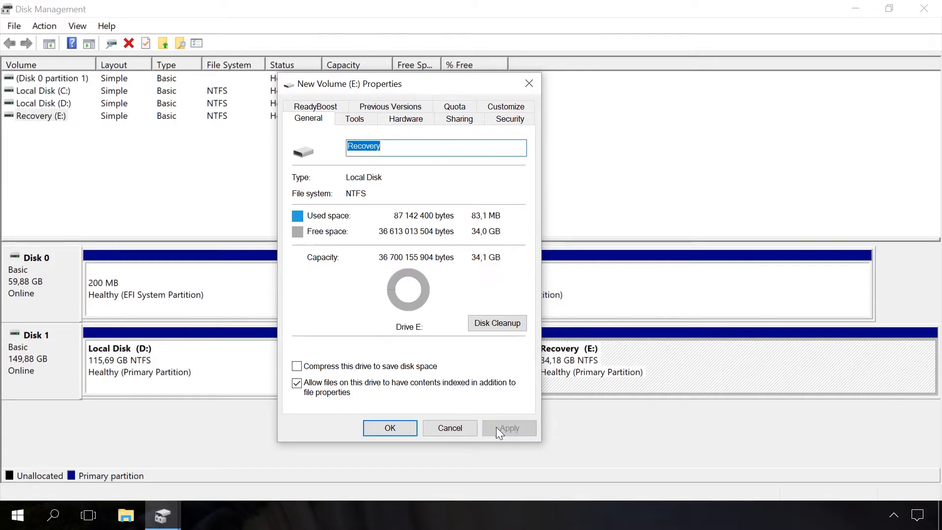
click(389, 429)
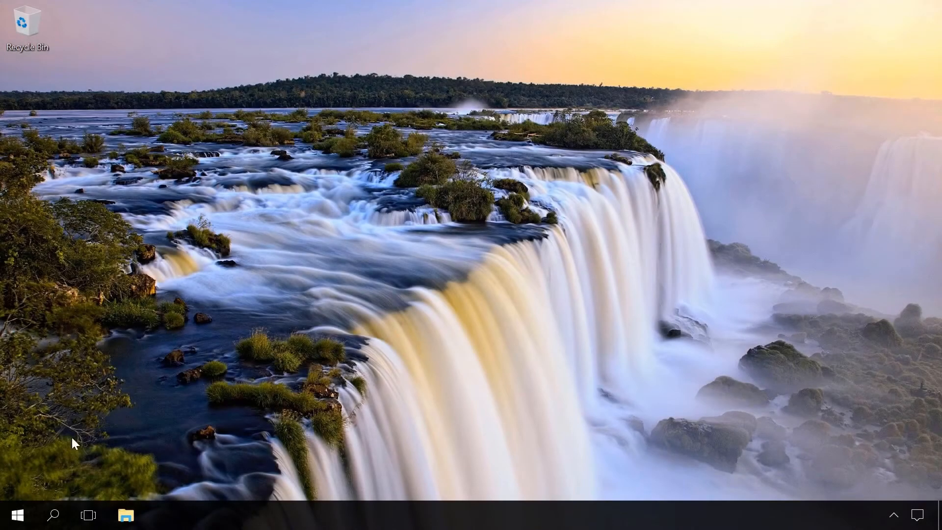
Find and open Control Panel, and go to Backup and Restore (Windows 7).
click(54, 515)
text(con)
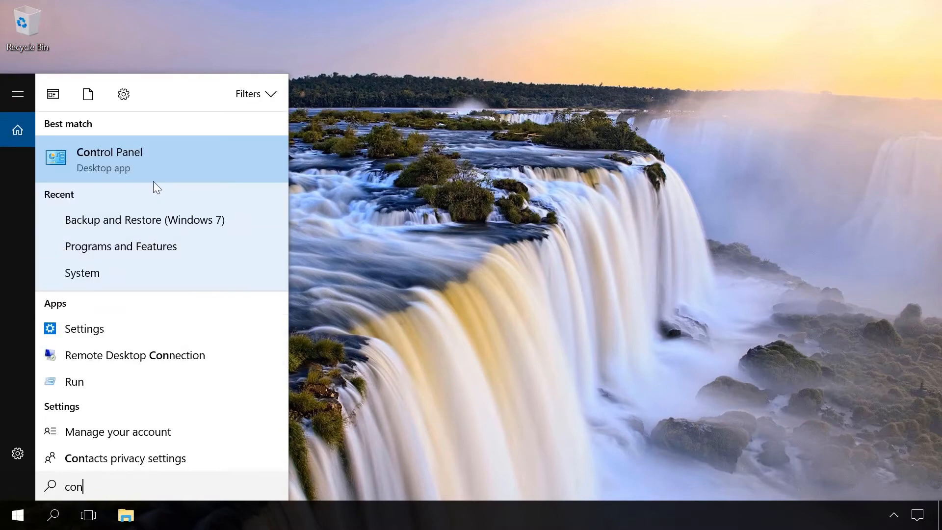
click(147, 169)
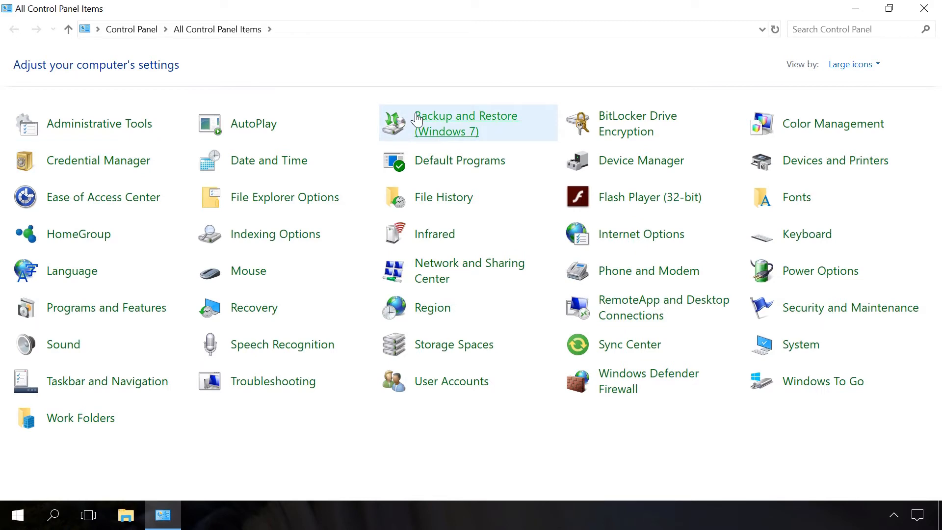
click(418, 118)
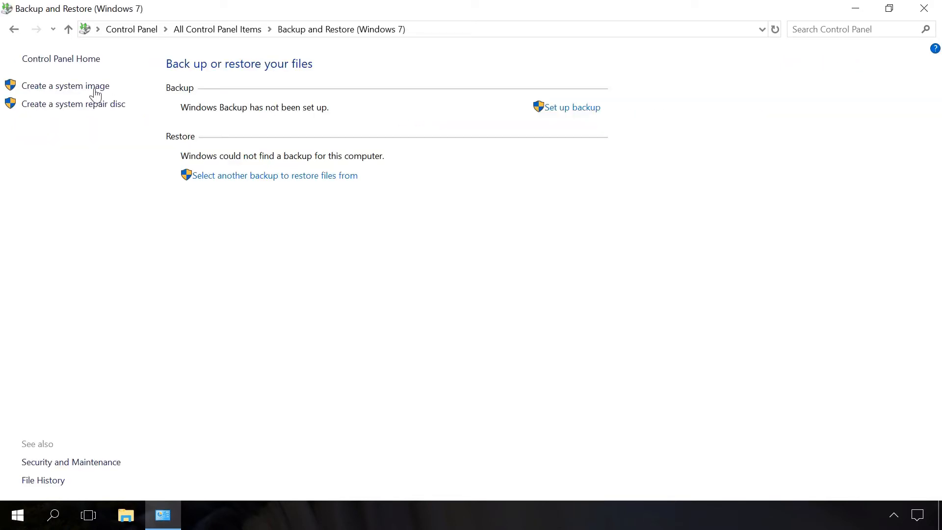
Create a system image of the EFI System Partition and Local Disk (C:) on Recovery (E:), declining the system repair disc.
click(95, 93)
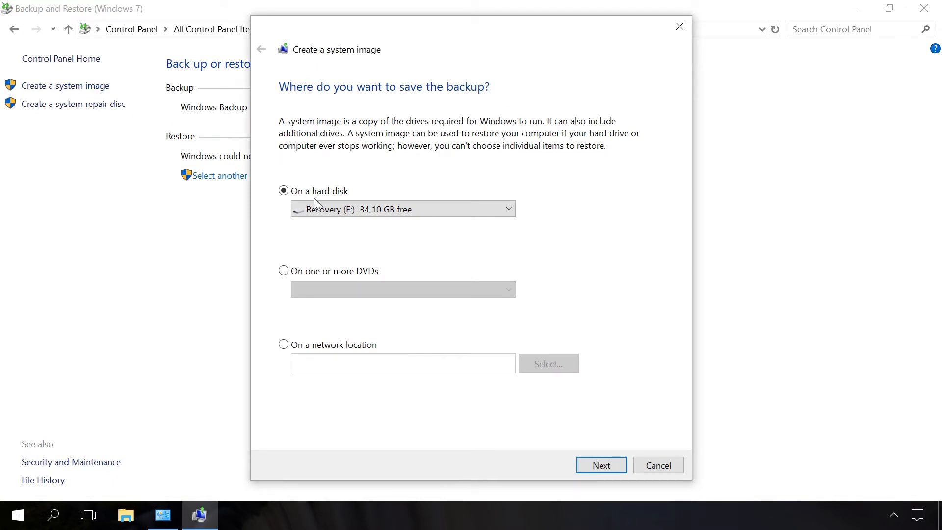
click(327, 214)
click(330, 239)
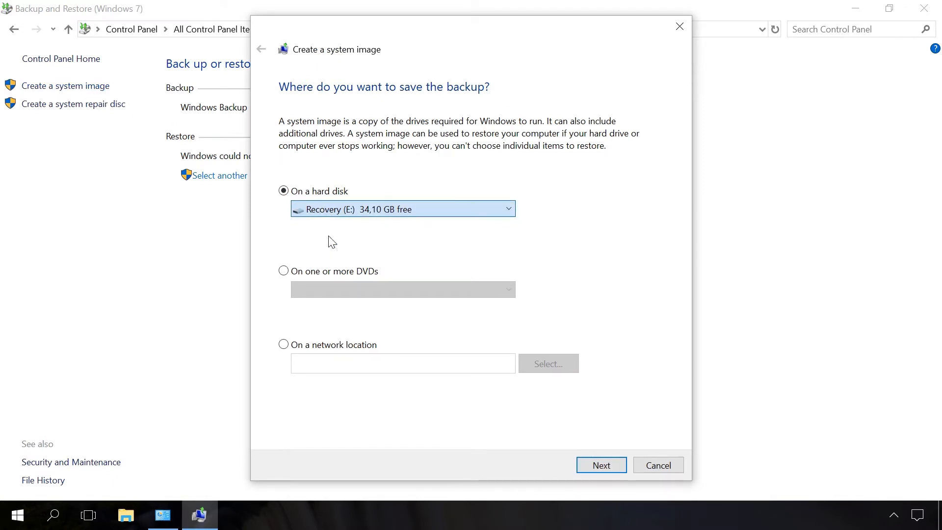
click(603, 467)
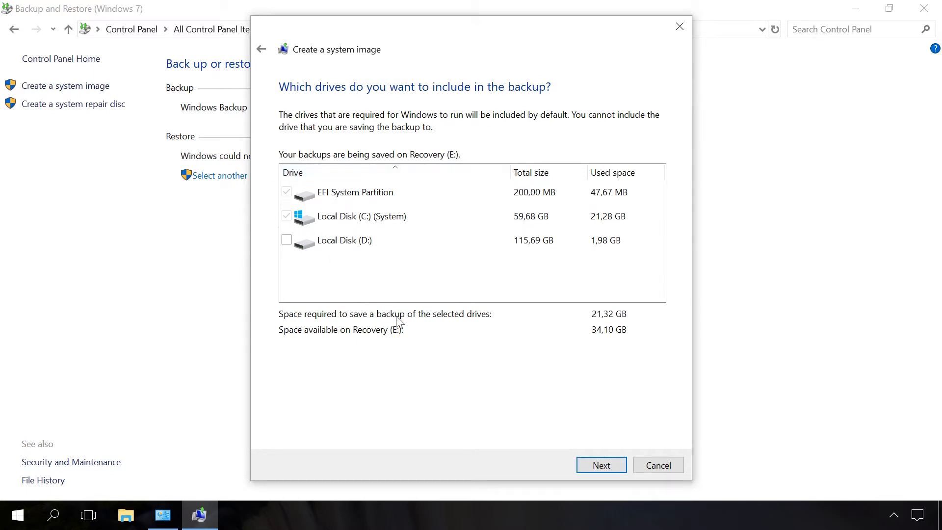
click(607, 468)
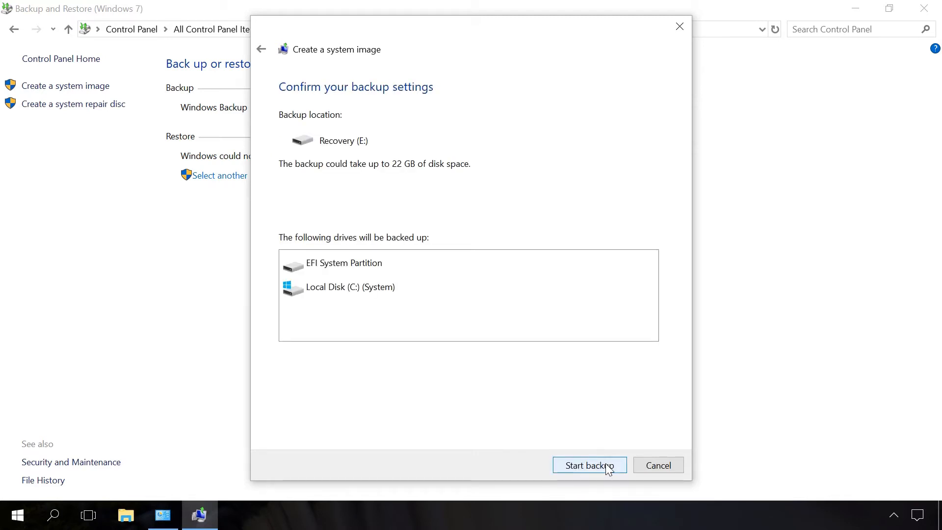
click(608, 466)
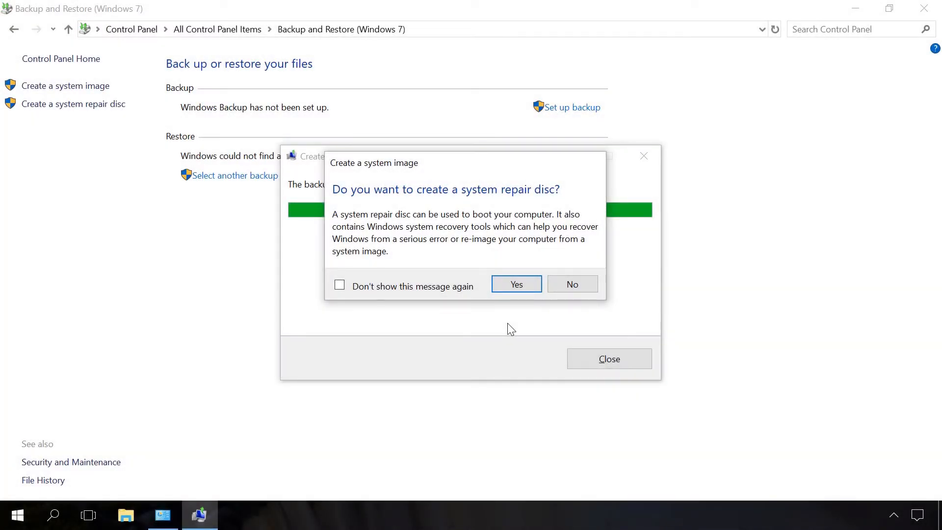
click(577, 291)
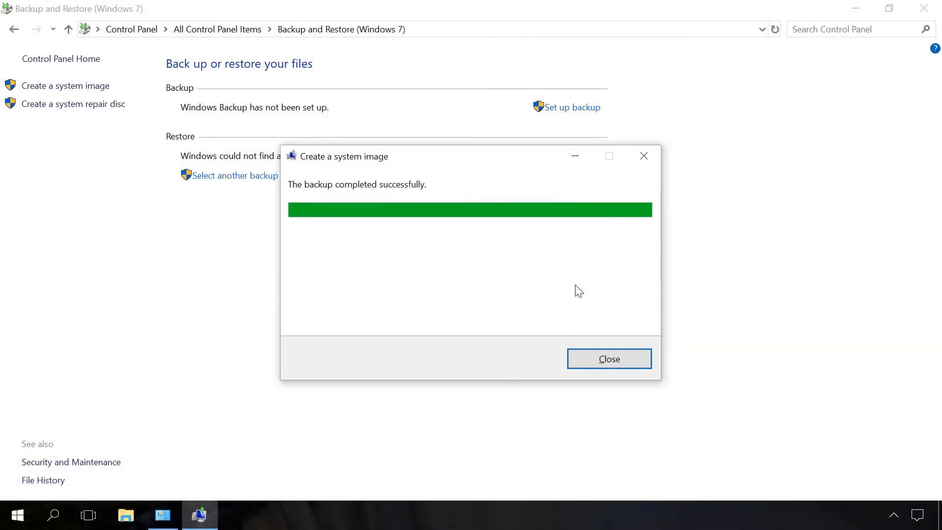
click(603, 366)
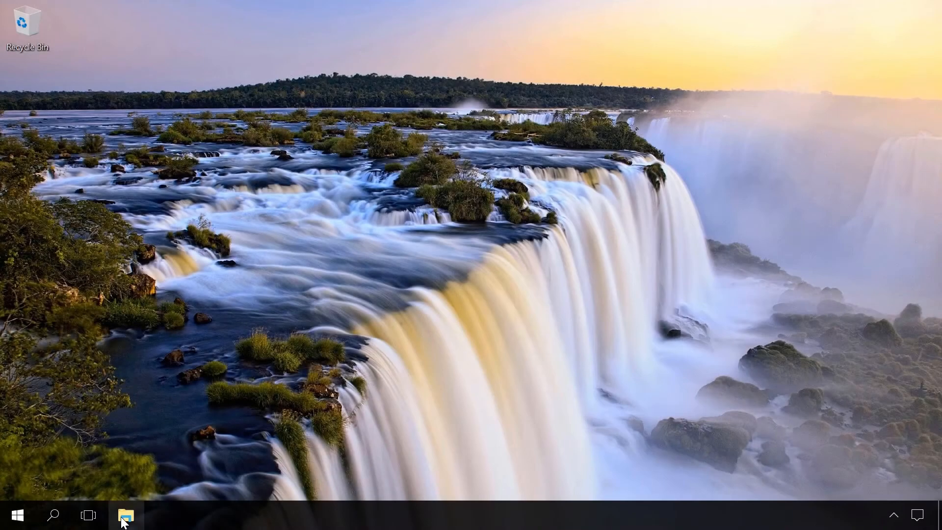
Open the Recovery (E:) drive in File Explorer and examine the backup stored on it.
click(122, 521)
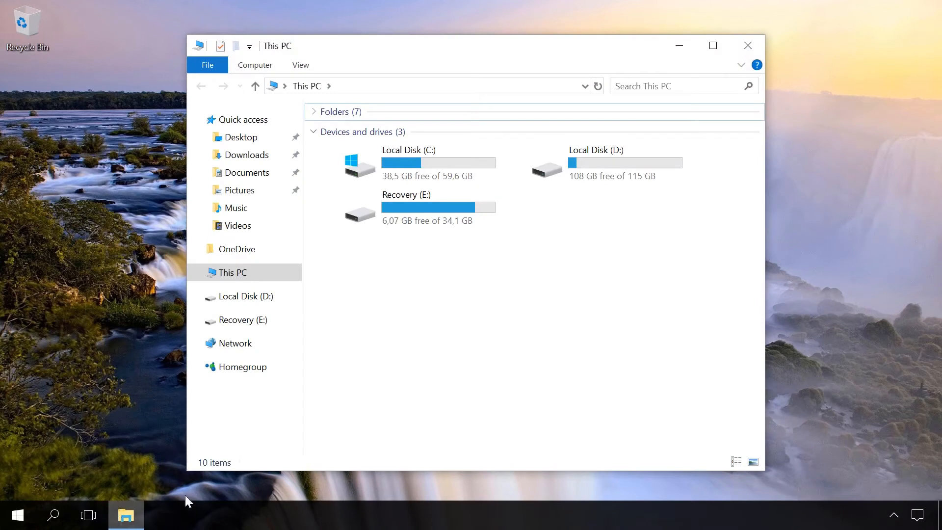
double_click(418, 208)
click(385, 134)
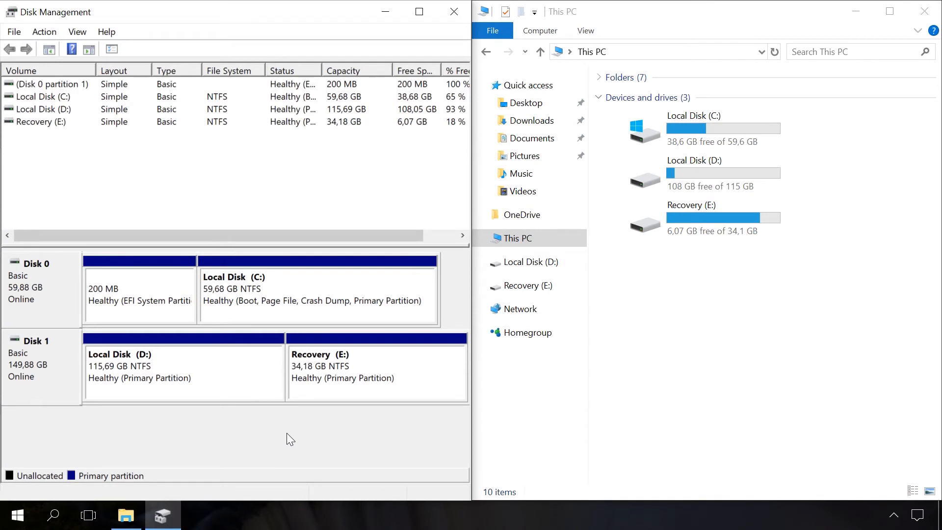
Remove drive letter E: from the Recovery partition on Disk 1 in Disk Management to hide it from File Explorer.
right_click(358, 377)
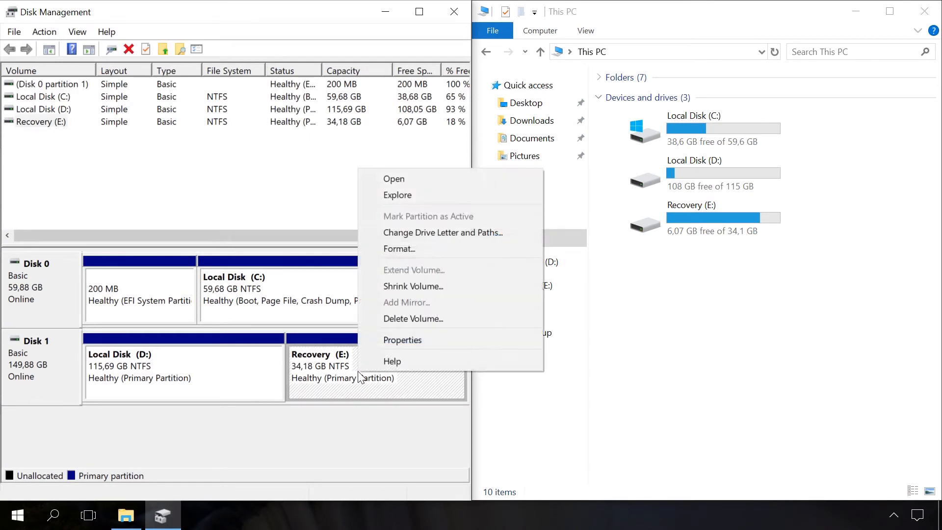
click(434, 233)
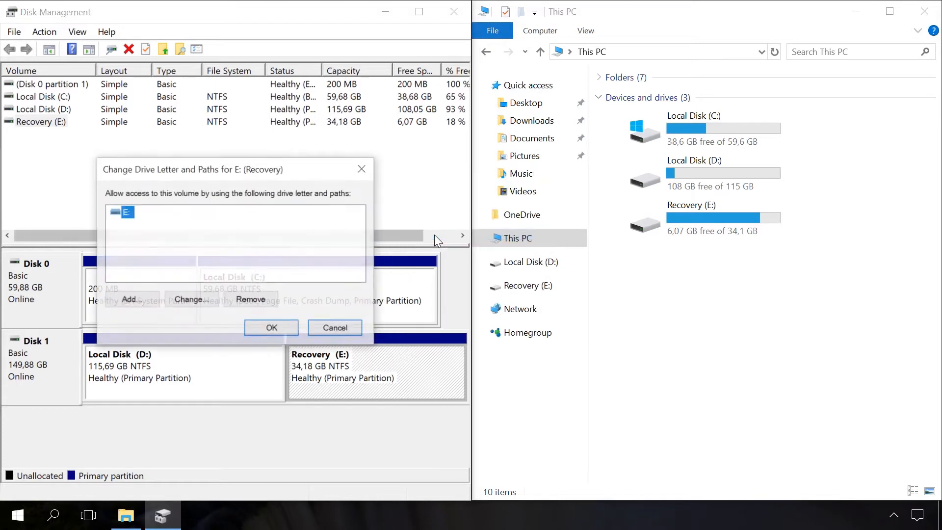
click(262, 299)
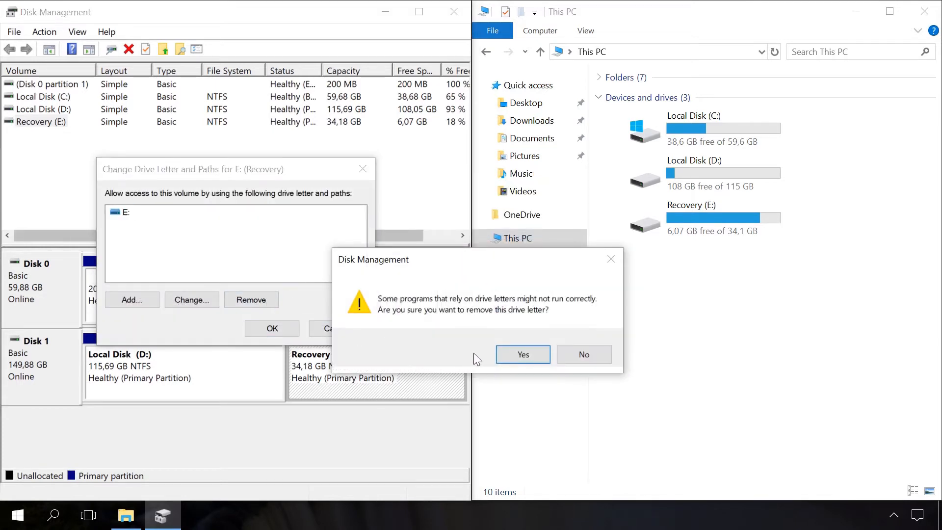
click(506, 357)
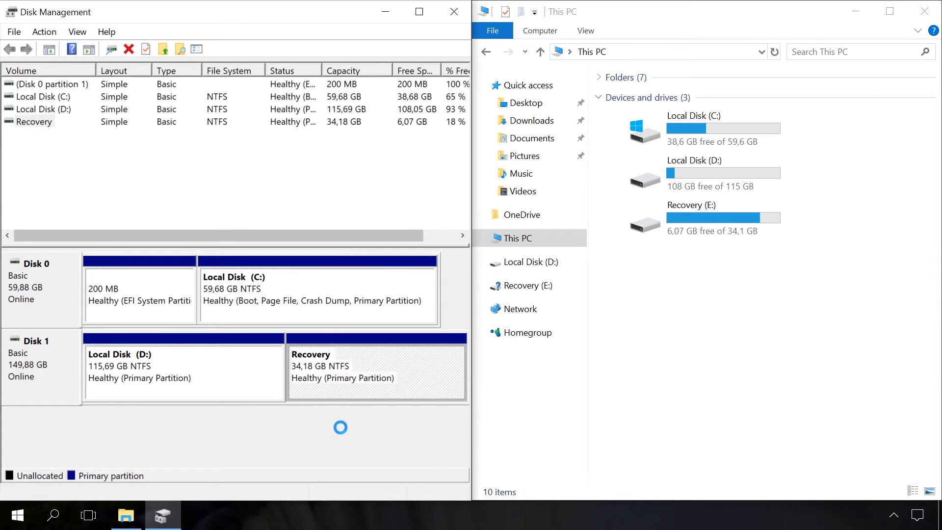
click(641, 269)
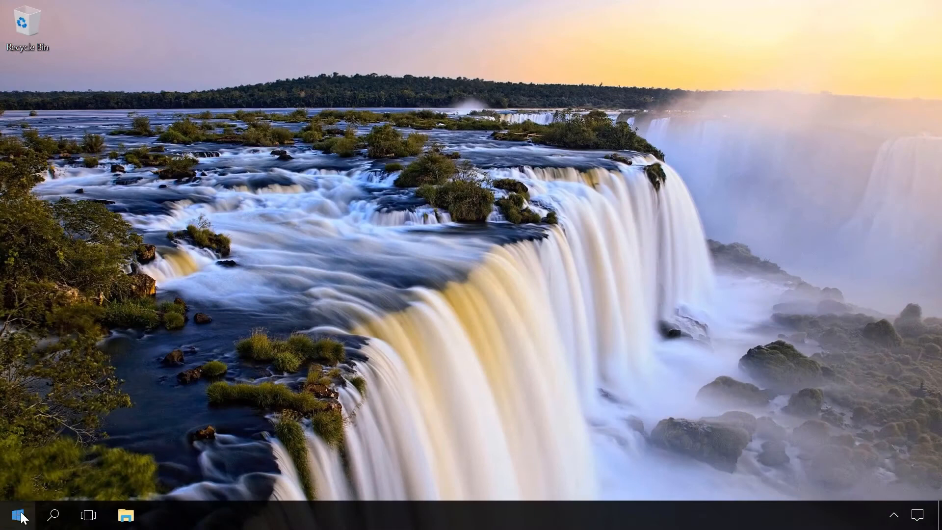
Open the Recovery page under Update & Security in Windows Settings.
click(19, 516)
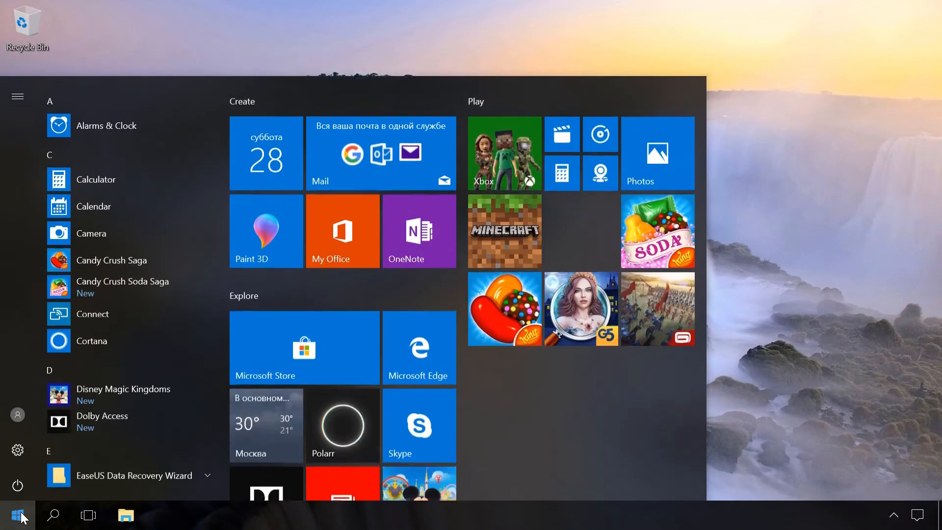
click(17, 451)
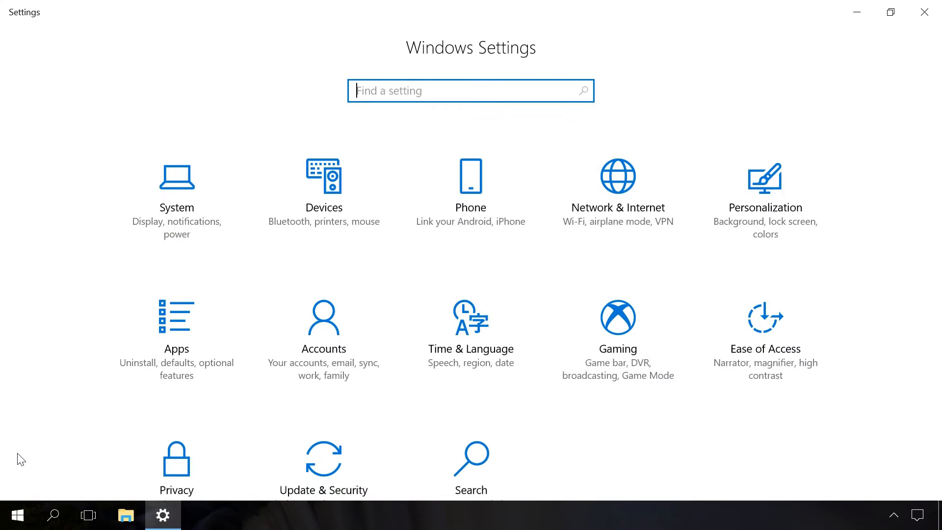
scroll(21, 460, down, 2)
click(314, 411)
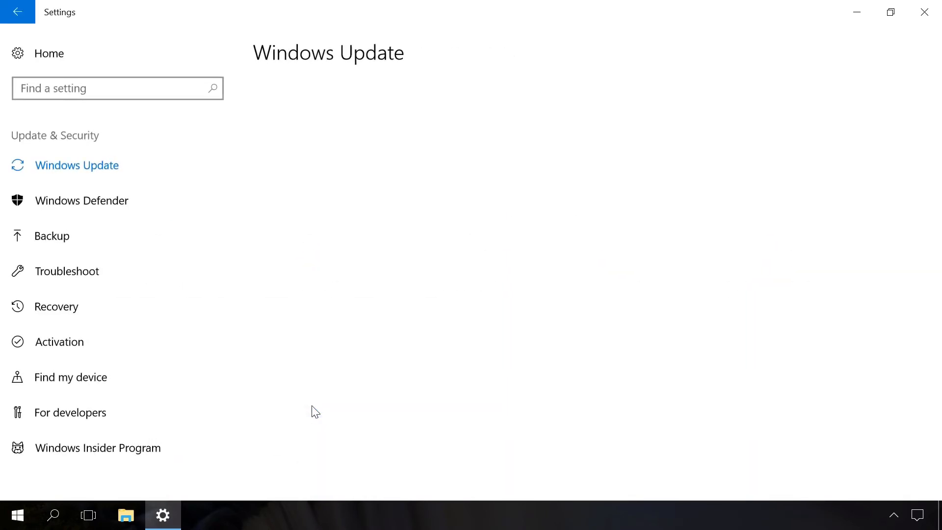
click(80, 307)
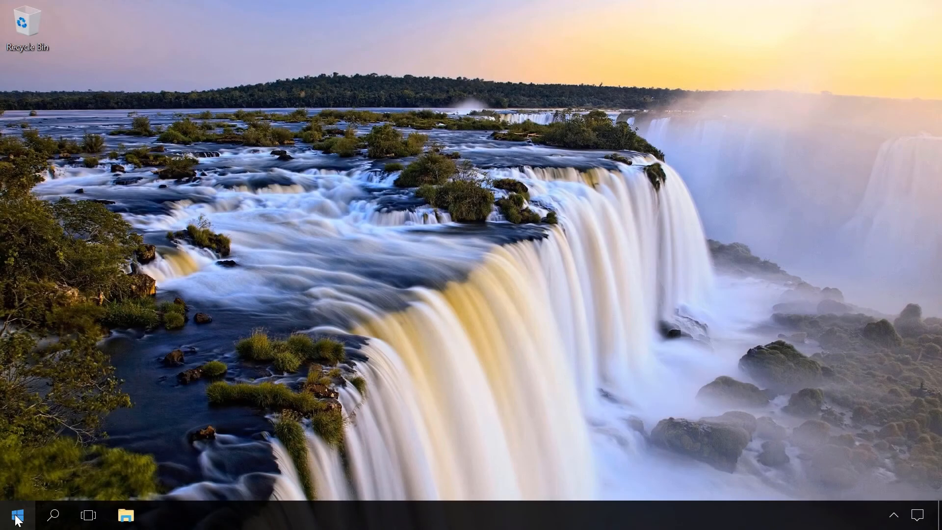
Restart the computer from the desktop into the advanced startup environment.
right_click(17, 519)
mouse_move(60, 478)
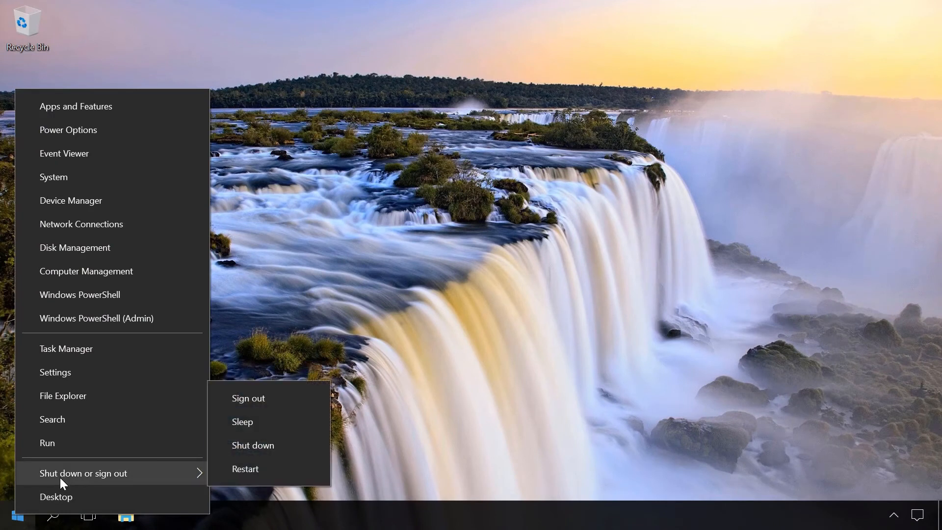
click(248, 472)
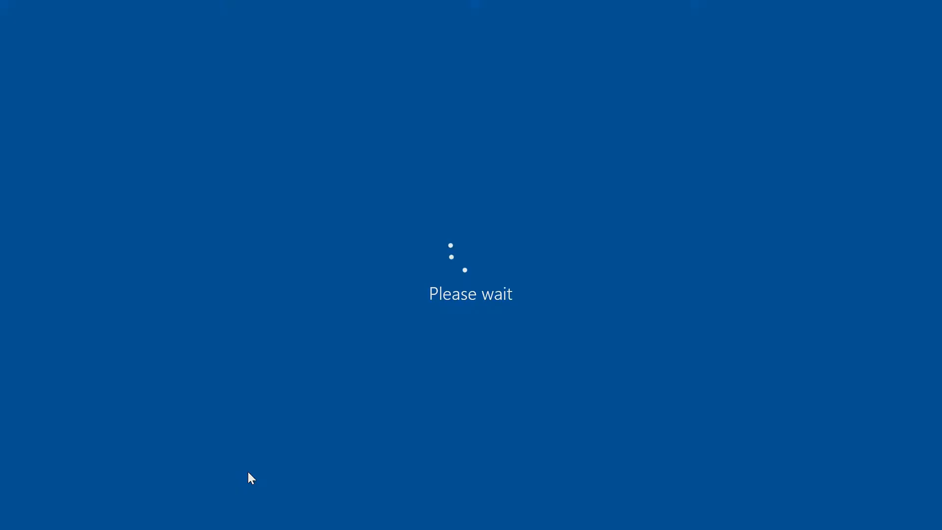
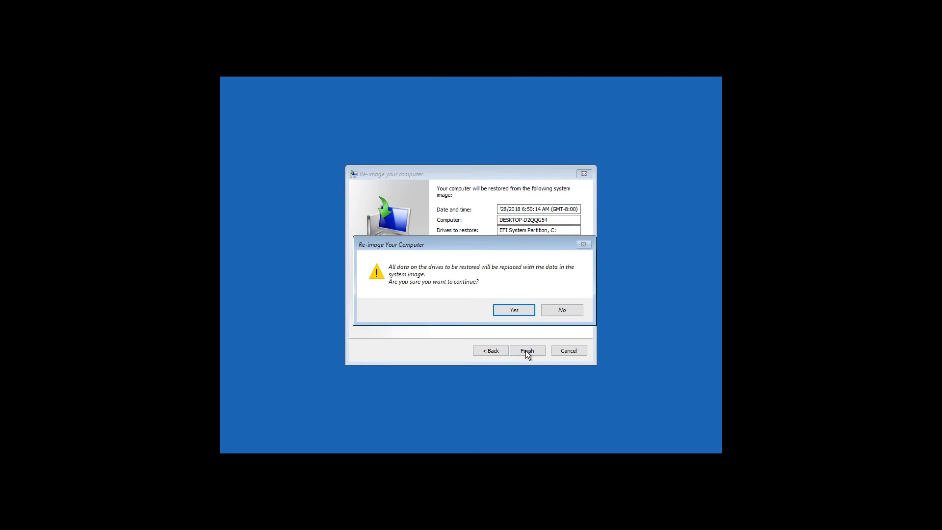
Confirm re-imaging the computer from the selected system image and restart it once the restore is complete.
click(514, 309)
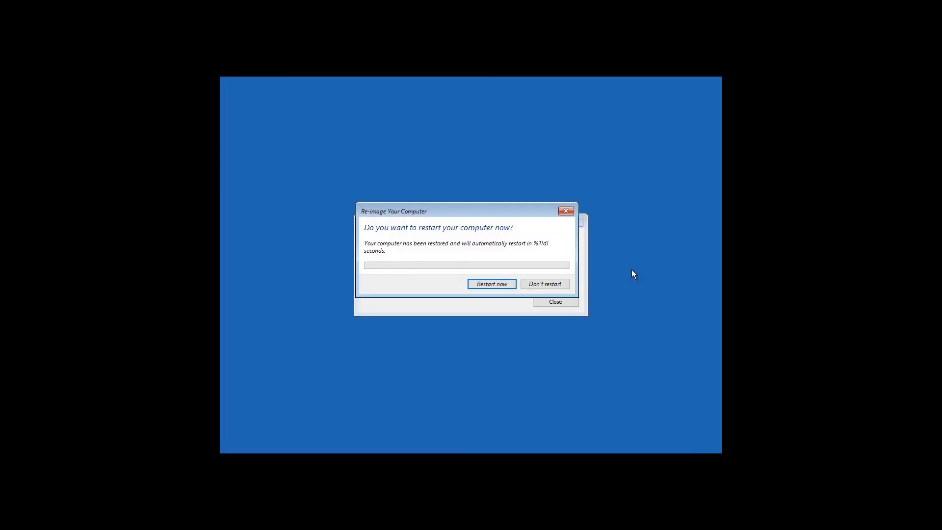
click(498, 276)
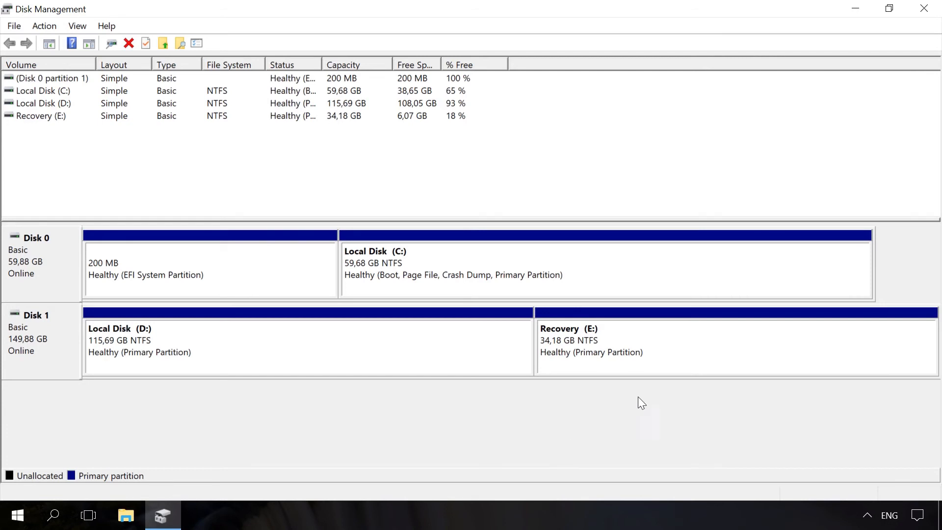
Delete the Recovery (E:) volume on Disk 1 in Disk Management.
click(658, 344)
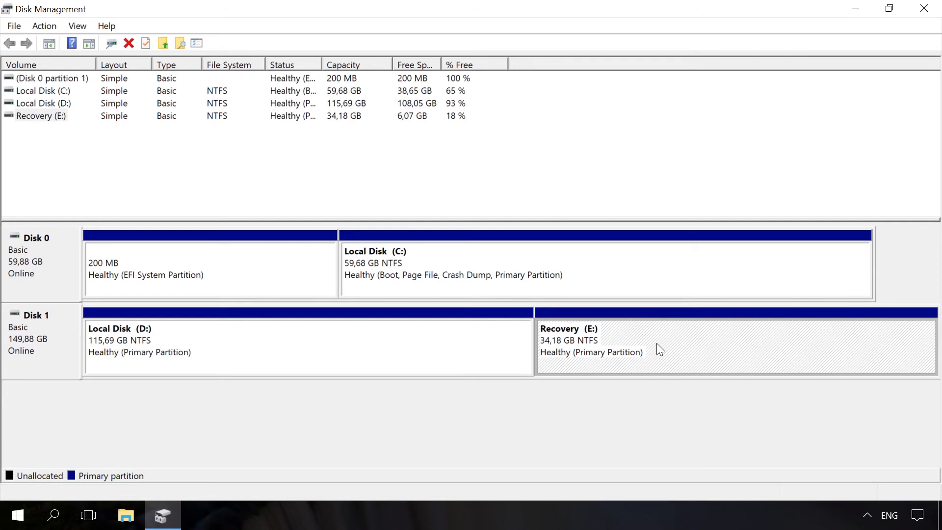
right_click(658, 345)
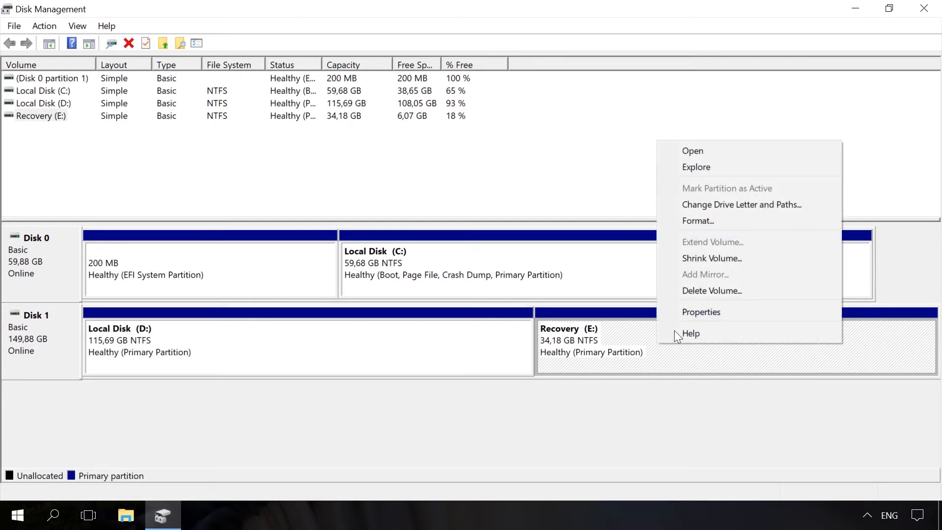
click(701, 293)
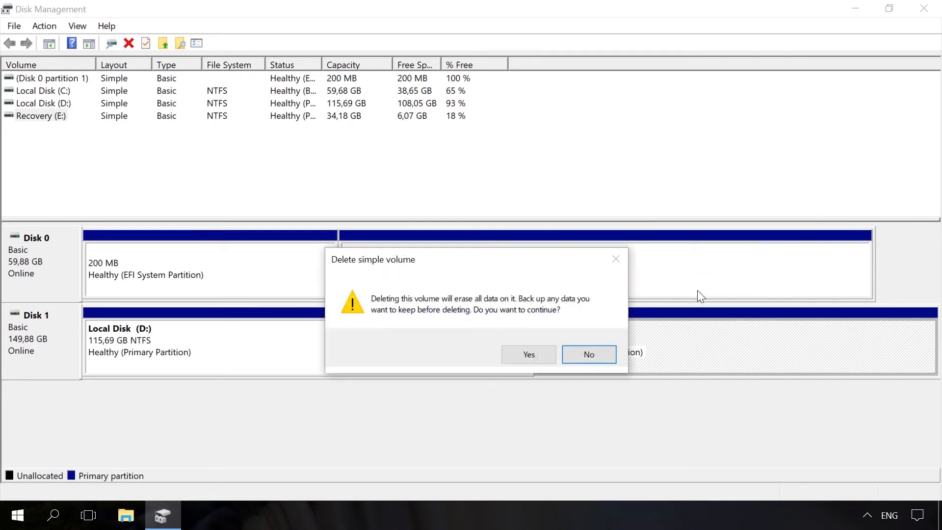
click(538, 352)
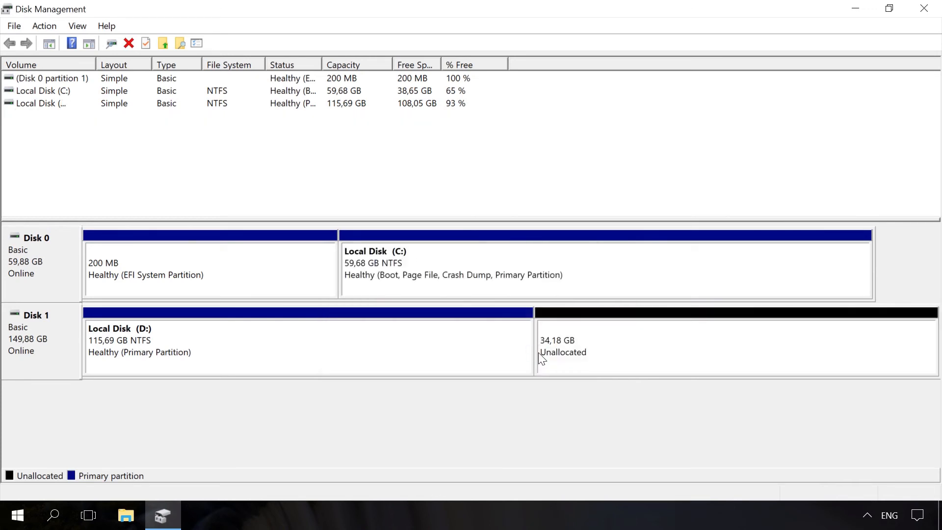
click(691, 352)
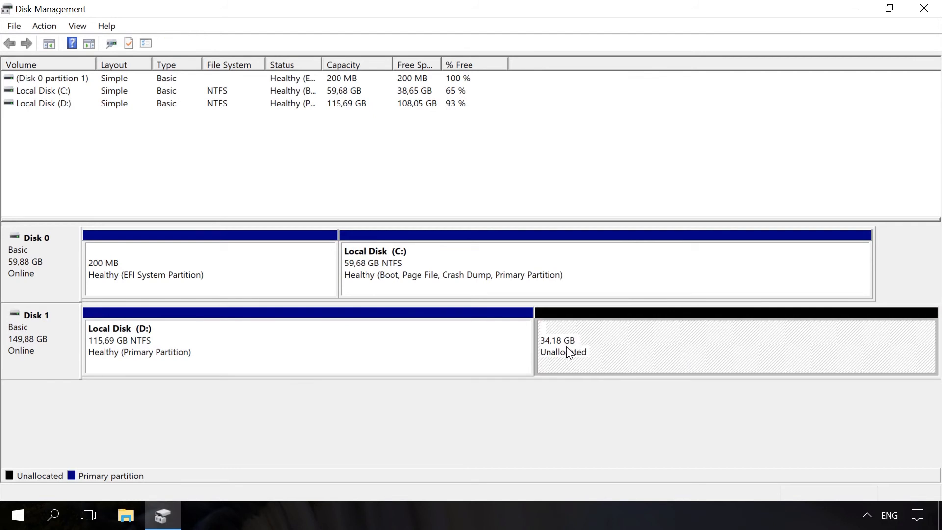
Extend the Local Disk (D:) volume on Disk 1 with 35000 MB of the unallocated space.
click(464, 348)
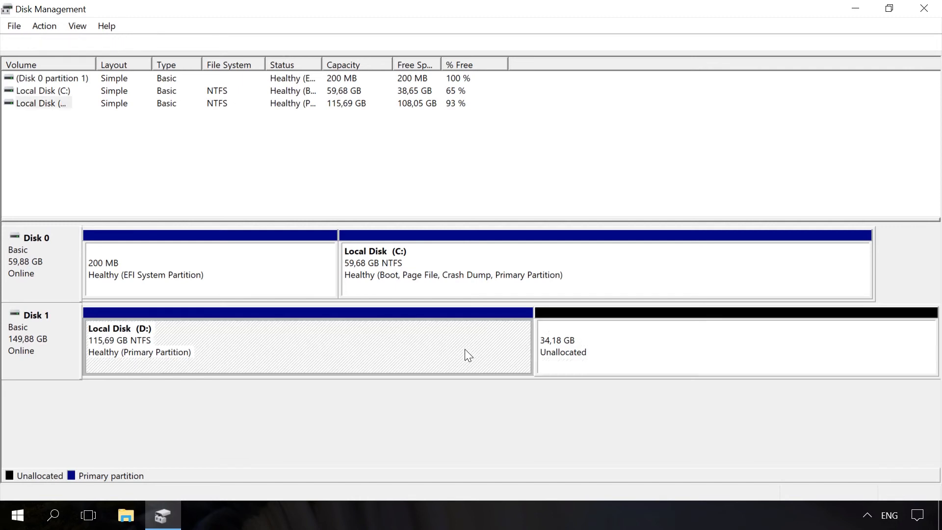
right_click(465, 349)
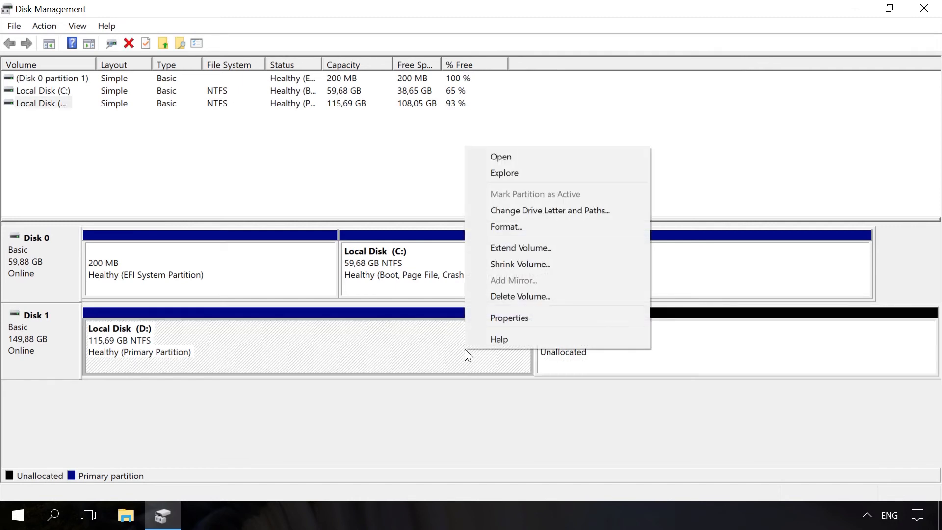
click(514, 249)
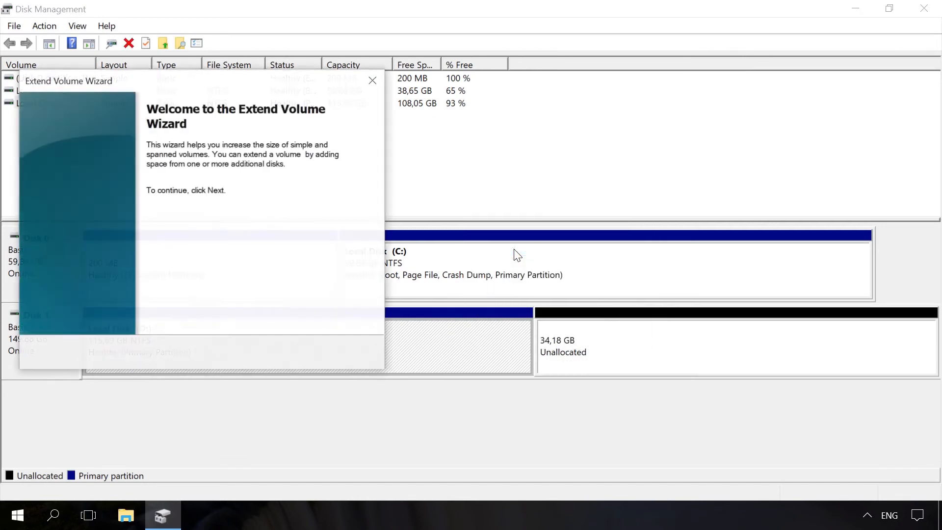
click(289, 357)
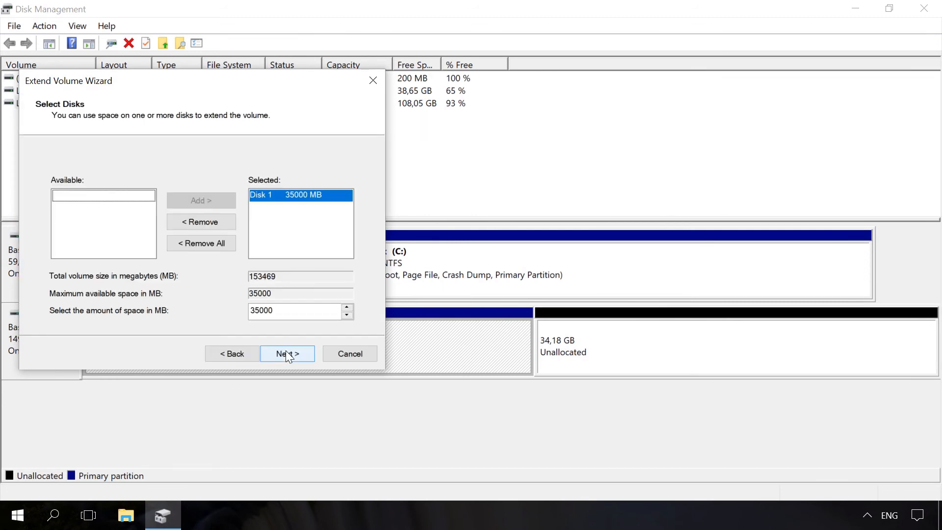
click(286, 353)
click(286, 353)
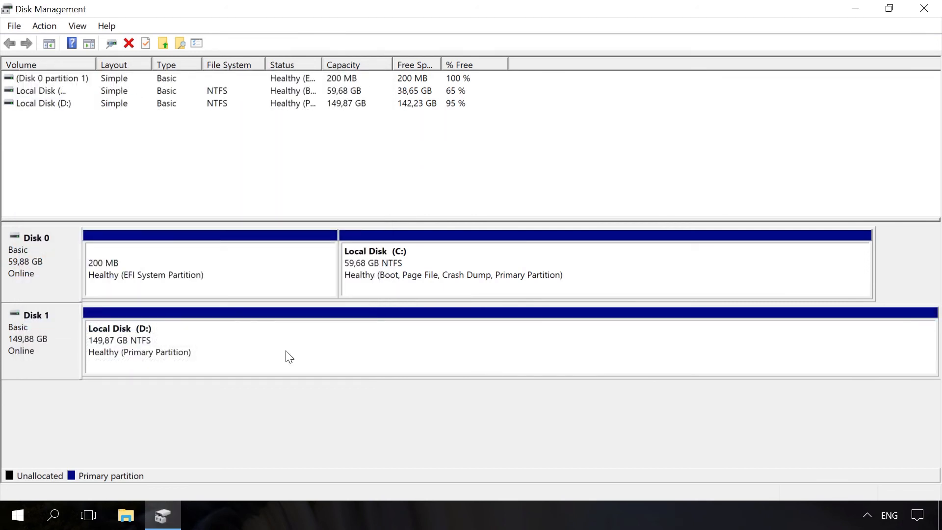
click(290, 357)
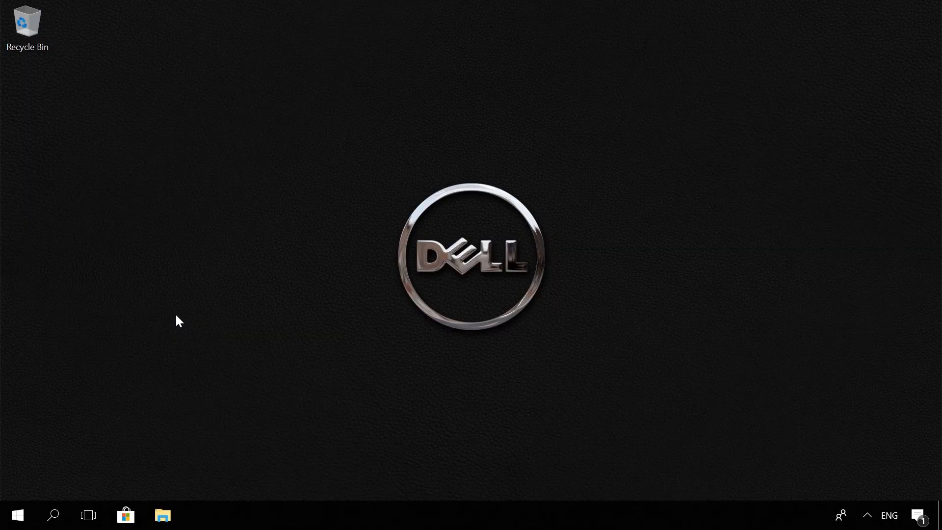
Open Command Prompt as administrator and start diskpart.
click(61, 511)
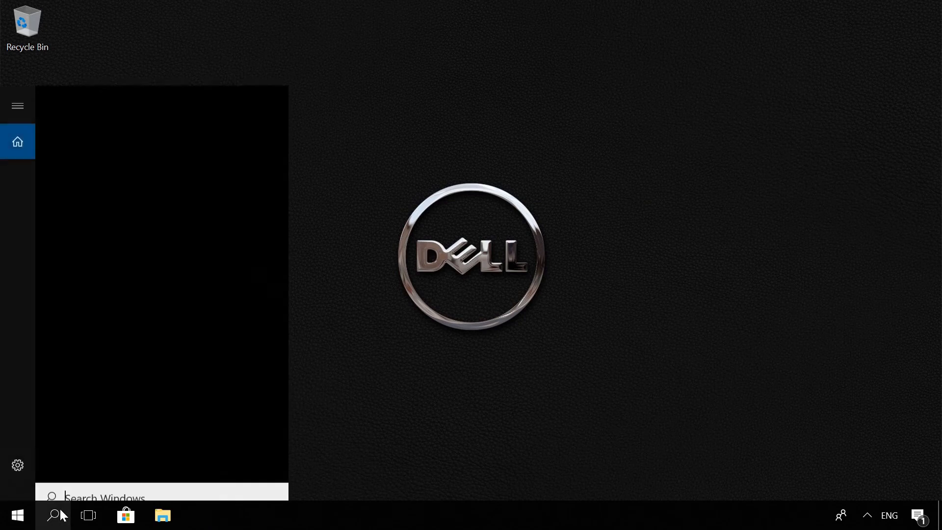
text(cmd)
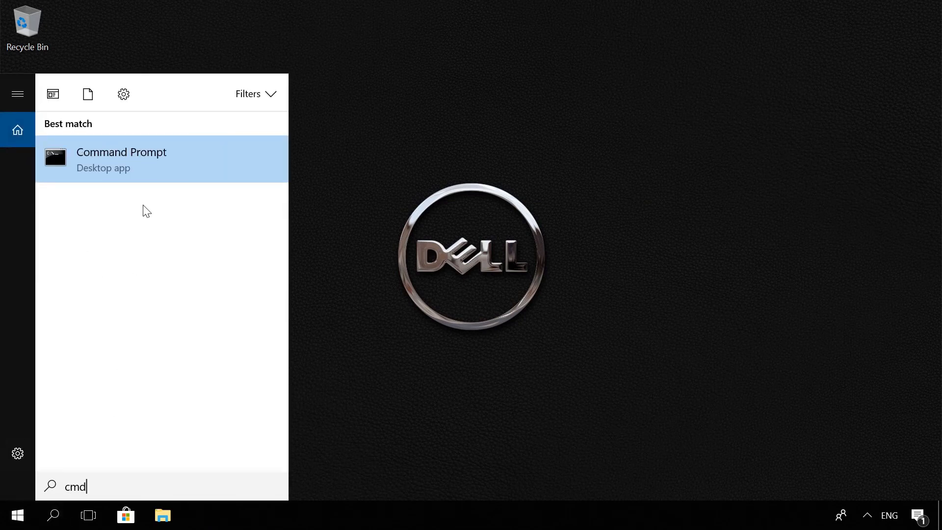
right_click(144, 175)
click(169, 191)
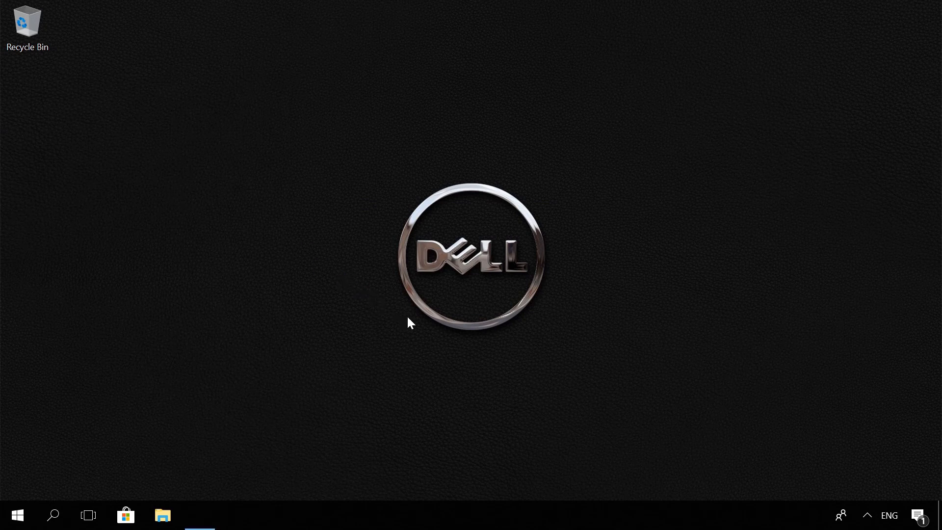
click(417, 347)
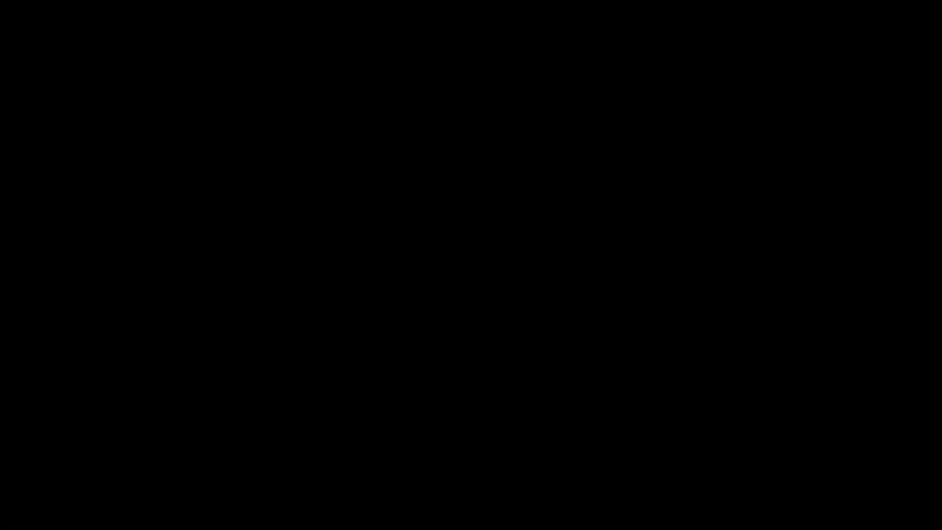
text(dis)
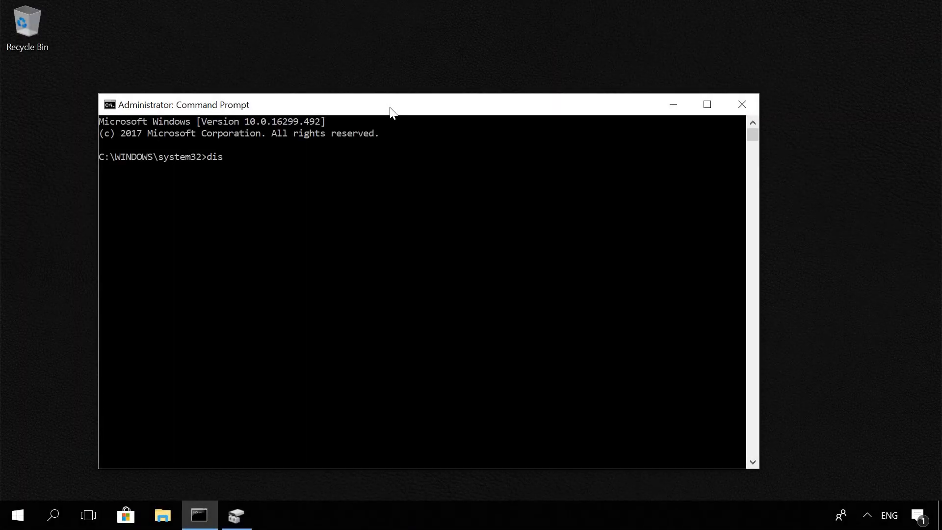
text(kpart)
key(Return)
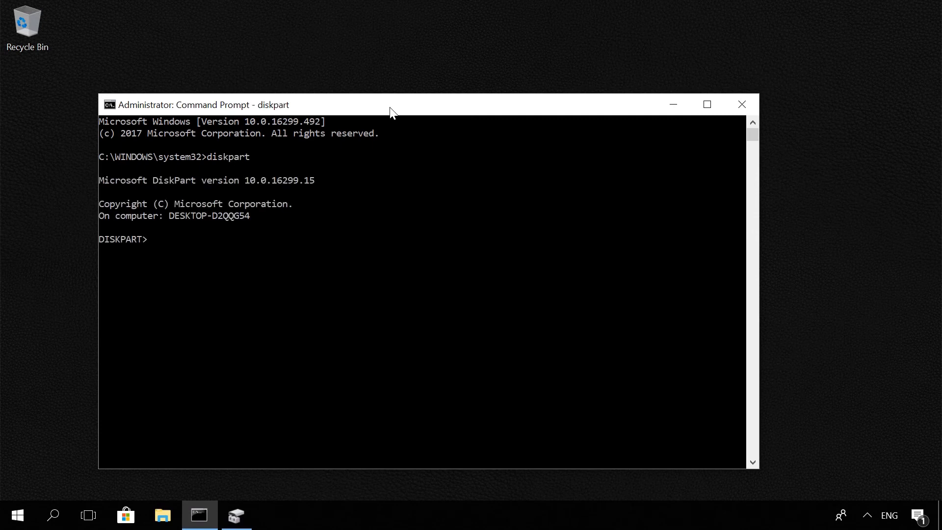
Select disk 0 from the diskpart disk list and list its partitions.
text(list disk)
key(Return)
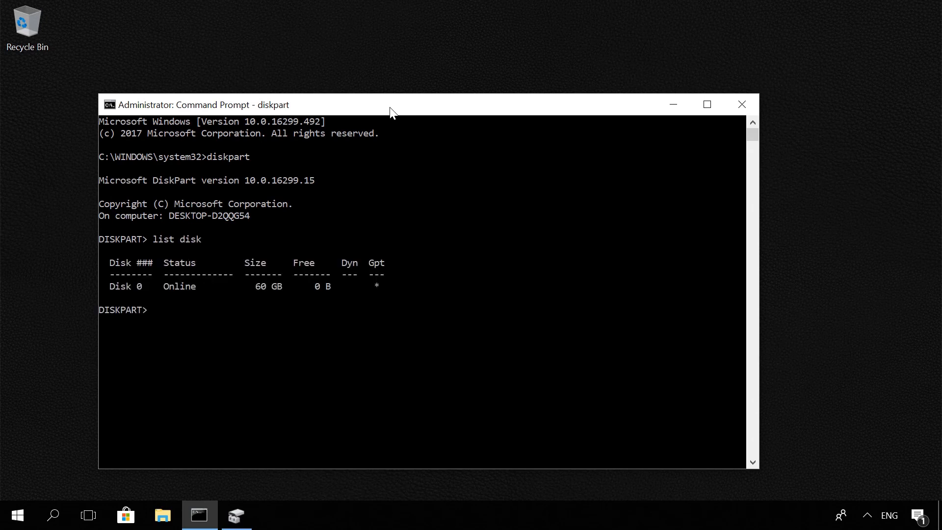
text(select disk 0)
key(Return)
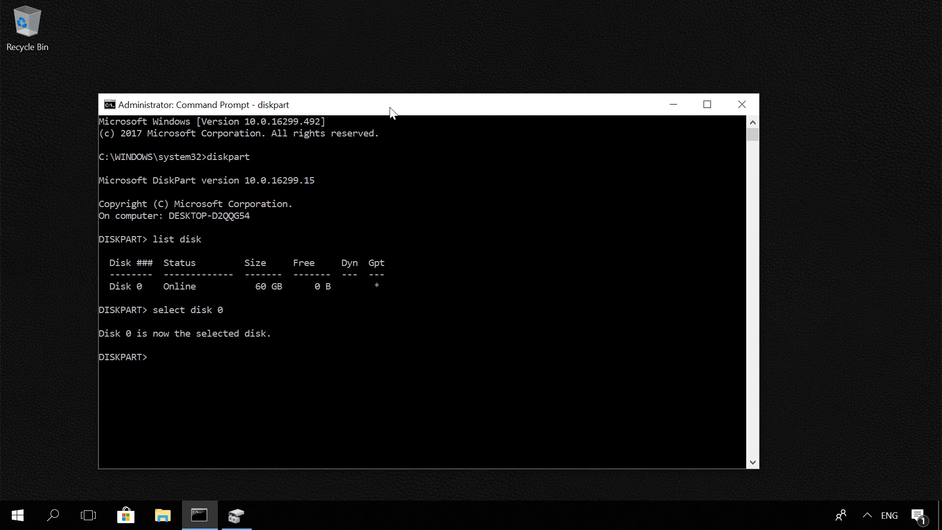
text(list partition)
key(Return)
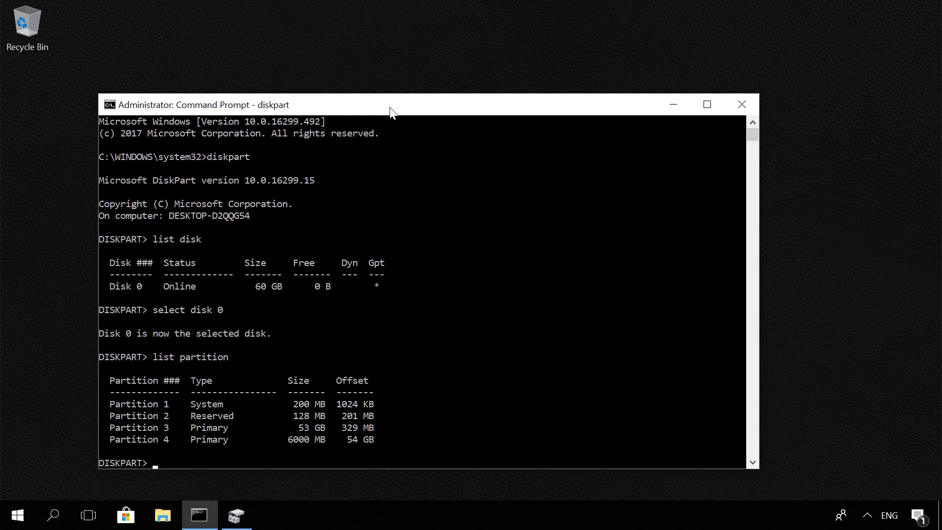
Delete partition 4 of disk 0 in diskpart using the override option.
text(select partition 4)
key(Return)
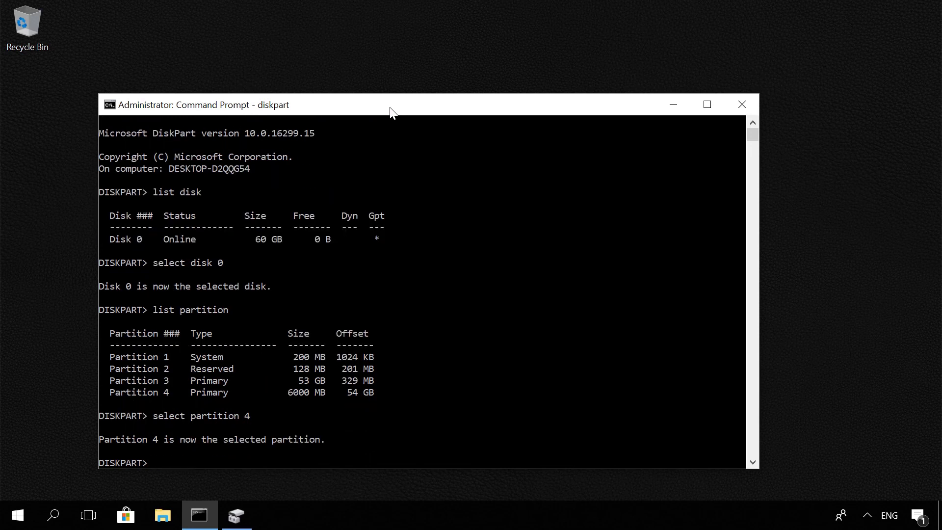
text(delete partition over)
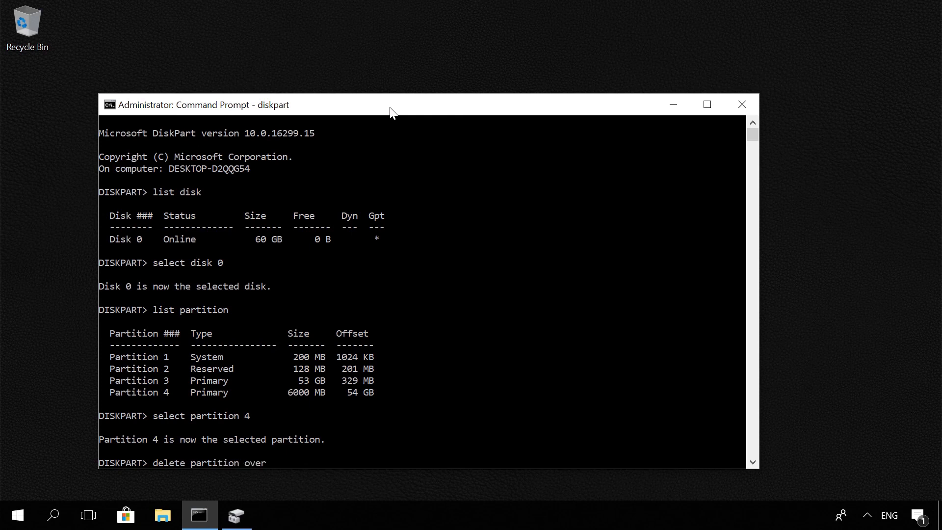
text(ride)
key(Return)
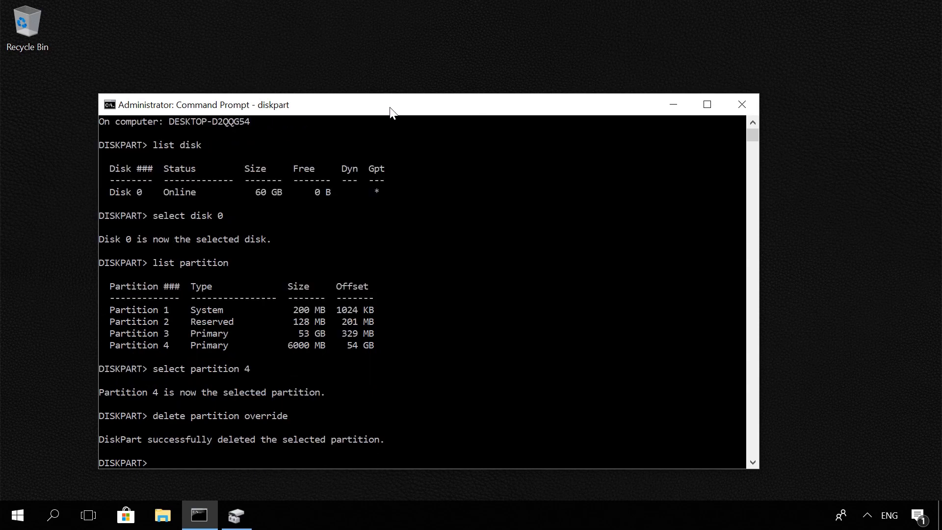
Switch to Disk Management, maximize its window and examine the unallocated space on Disk 0.
click(236, 515)
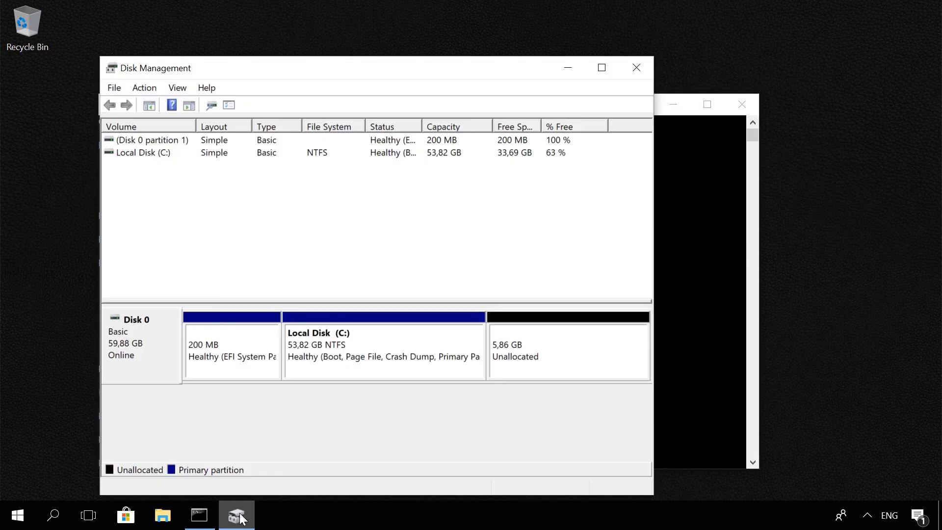
click(530, 354)
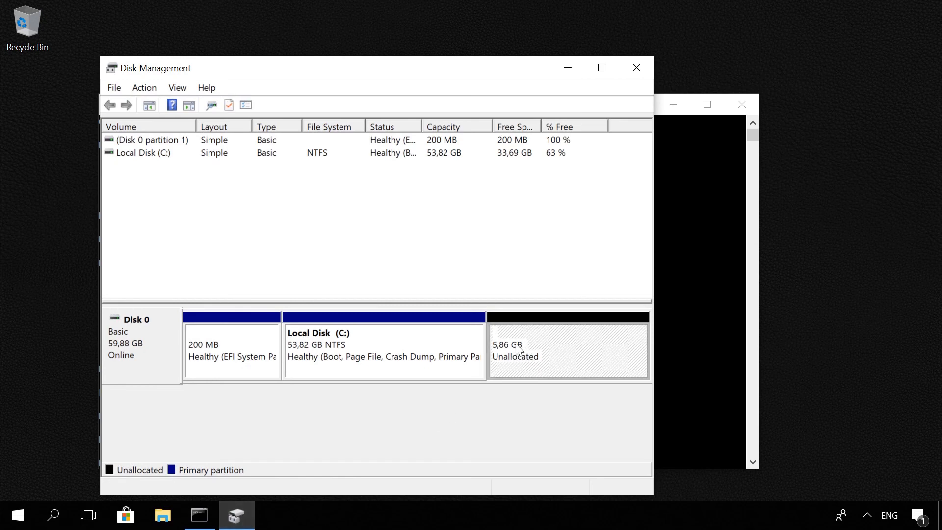
click(604, 68)
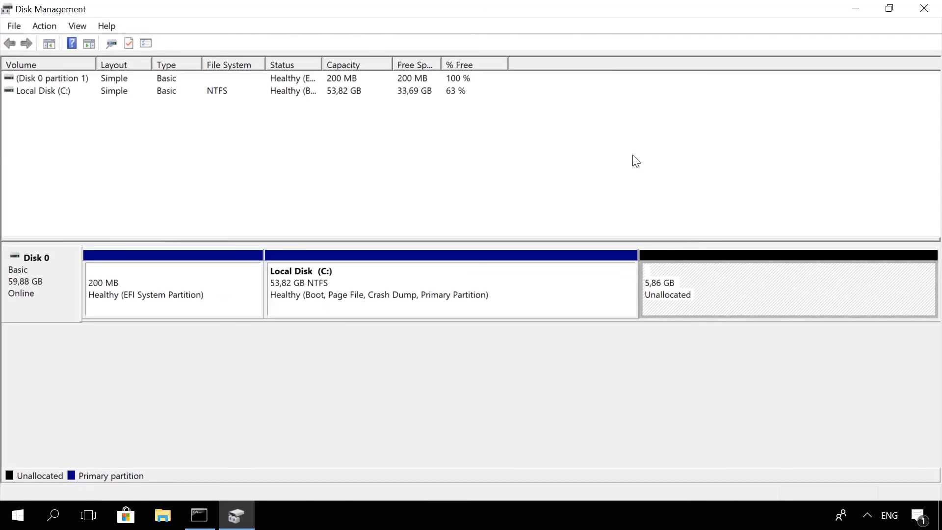
right_click(708, 282)
click(741, 288)
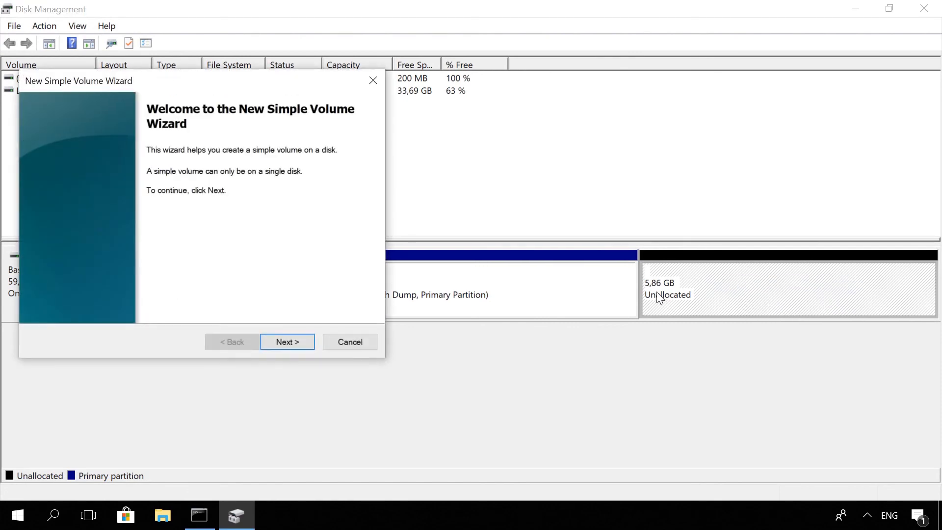
click(354, 342)
Try extending the Local Disk (C:) volume on Disk 0 with 6000 MB of the unallocated space.
right_click(539, 284)
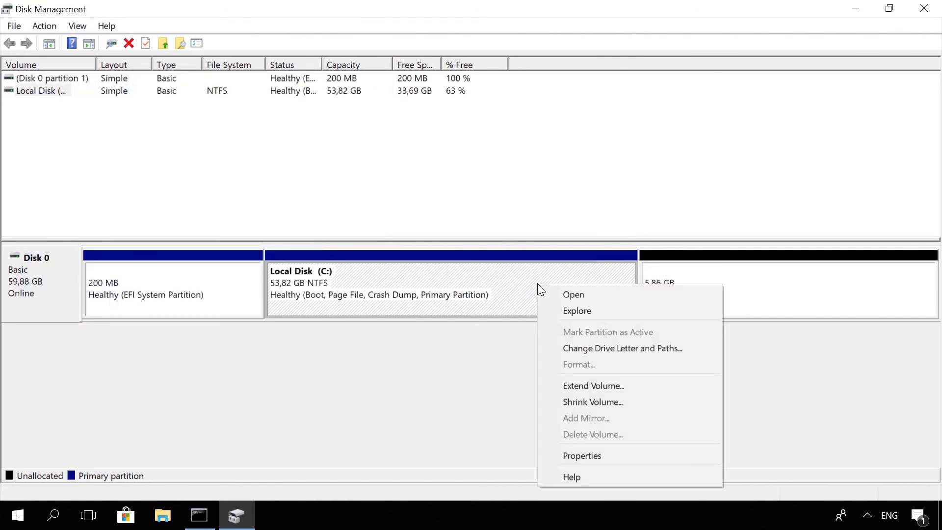
click(585, 383)
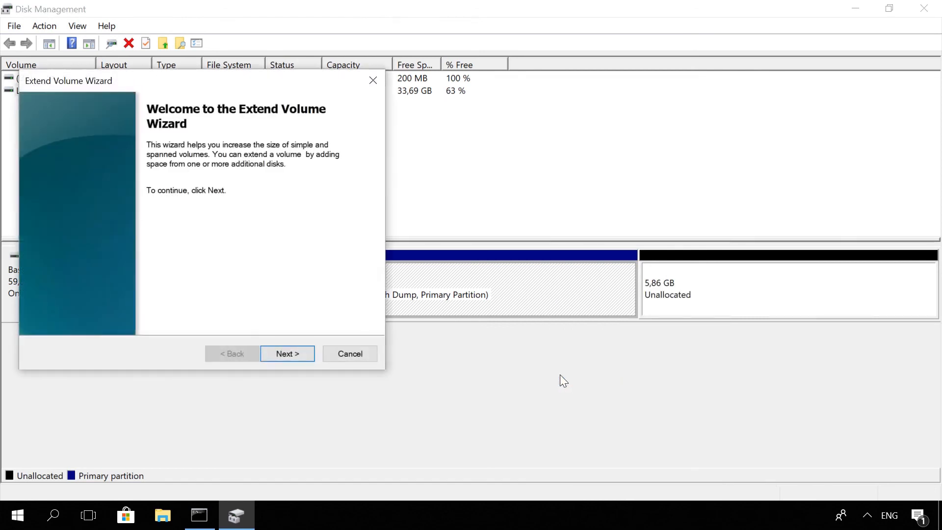
click(287, 353)
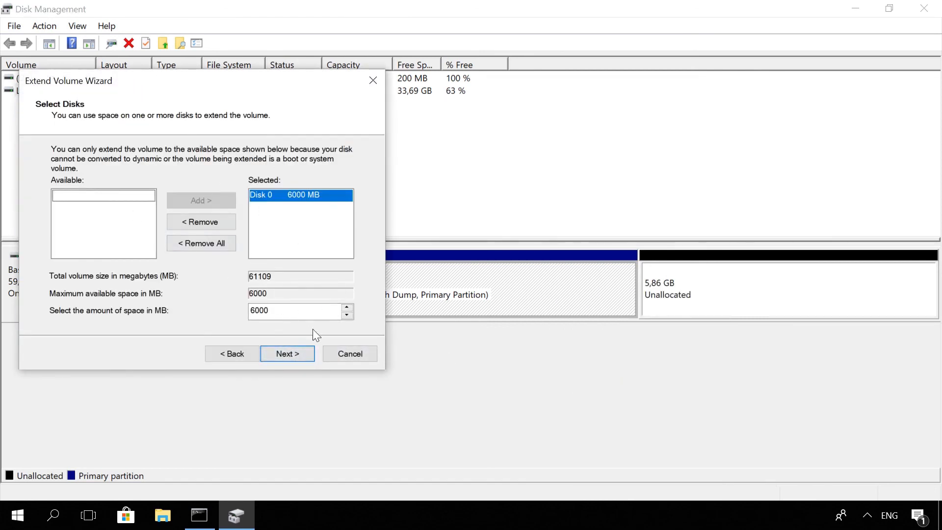
click(345, 357)
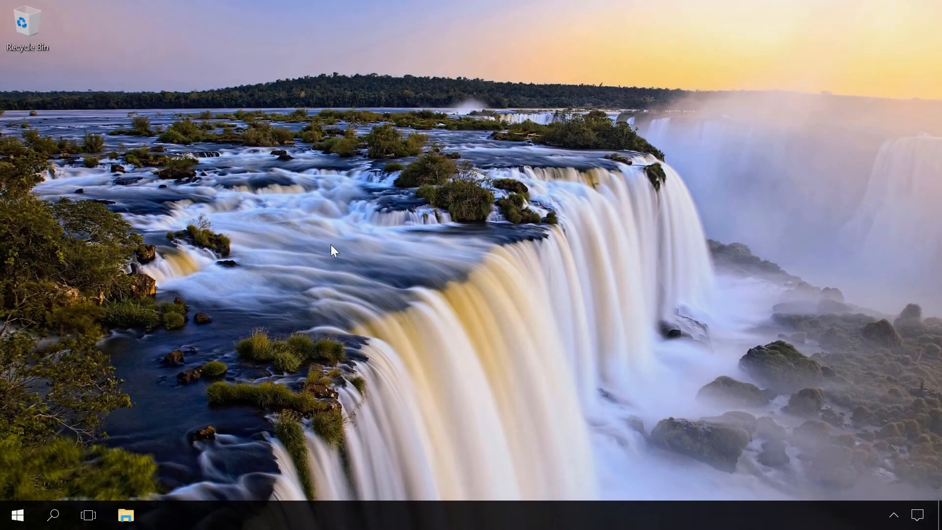